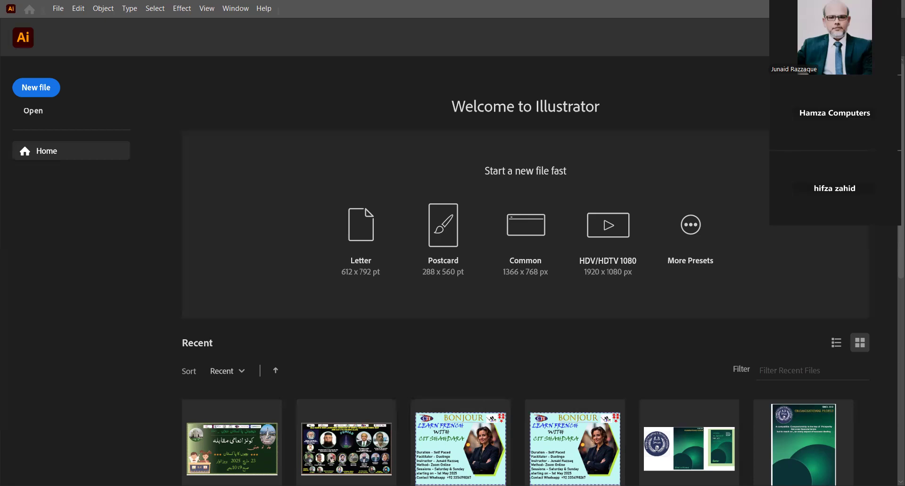
left_click(453, 243)
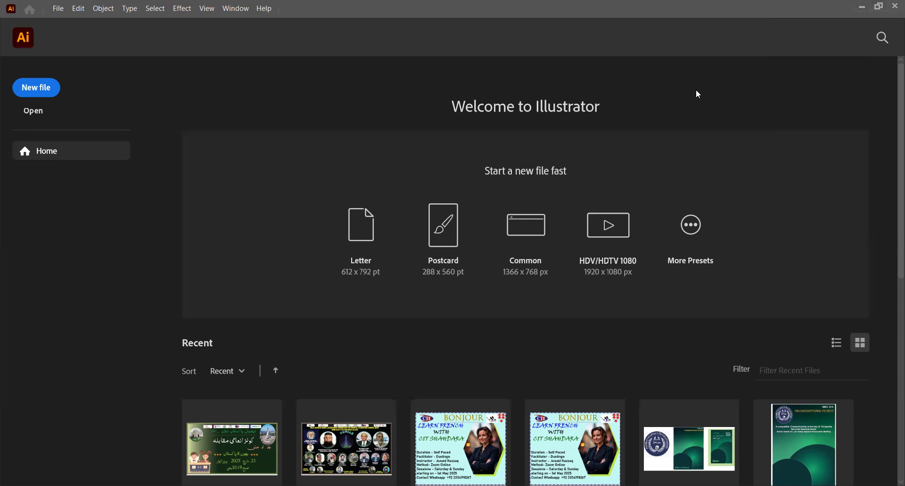
left_click(838, 345)
left_click(862, 343)
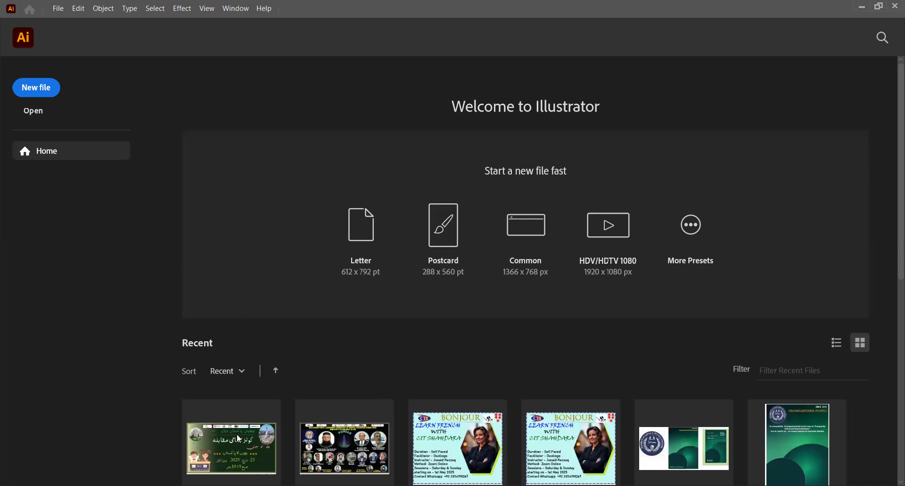
scroll(501, 421, "down", 7)
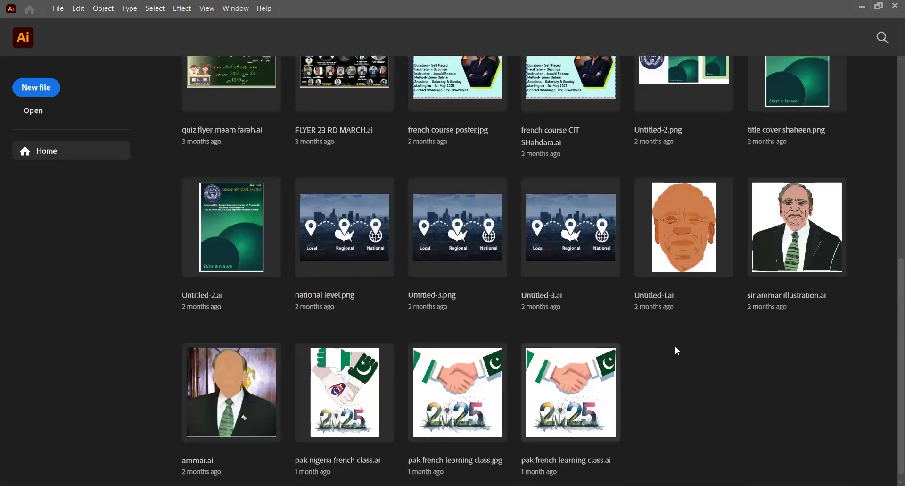
scroll(702, 352, "up", 7)
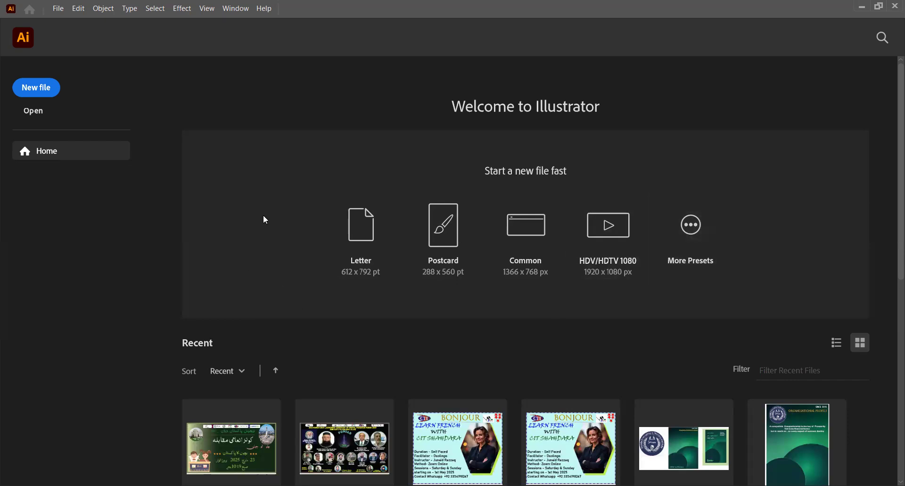
- Start a new file and widen the New Document dialog so more recent presets fit per row
left_click(29, 90)
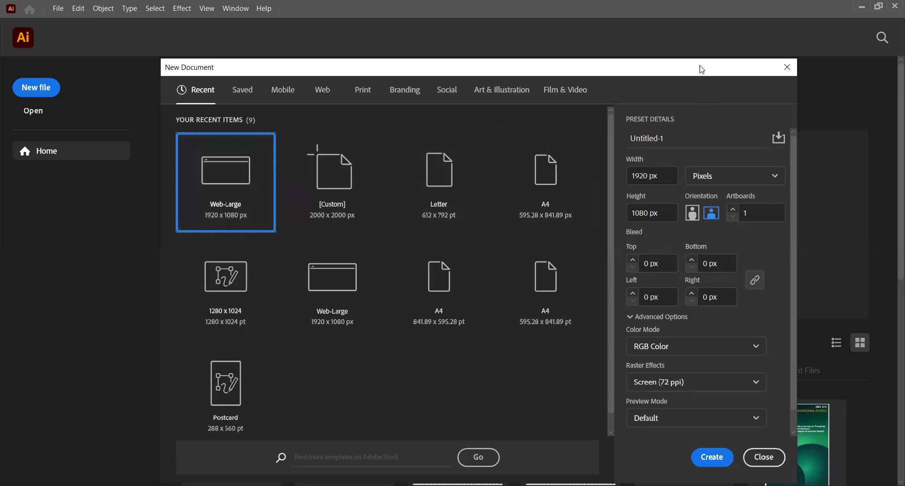
left_click_drag(702, 69, 615, 61)
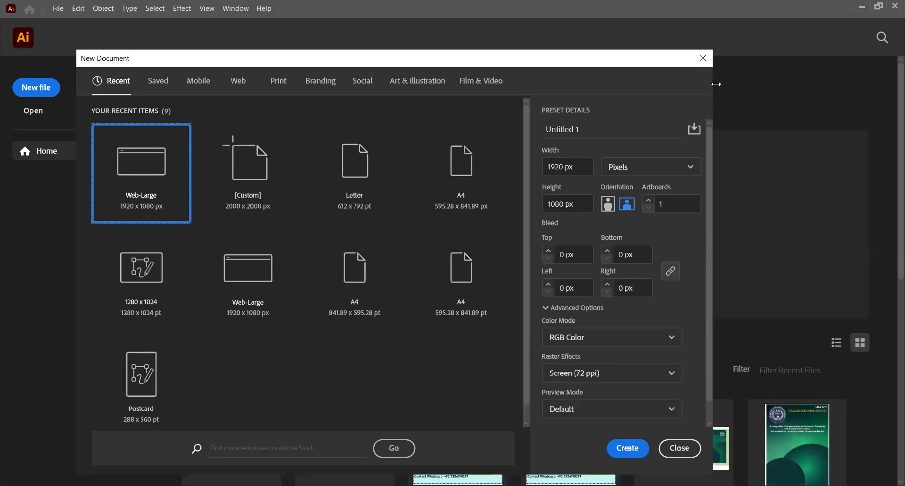
left_click_drag(716, 83, 837, 83)
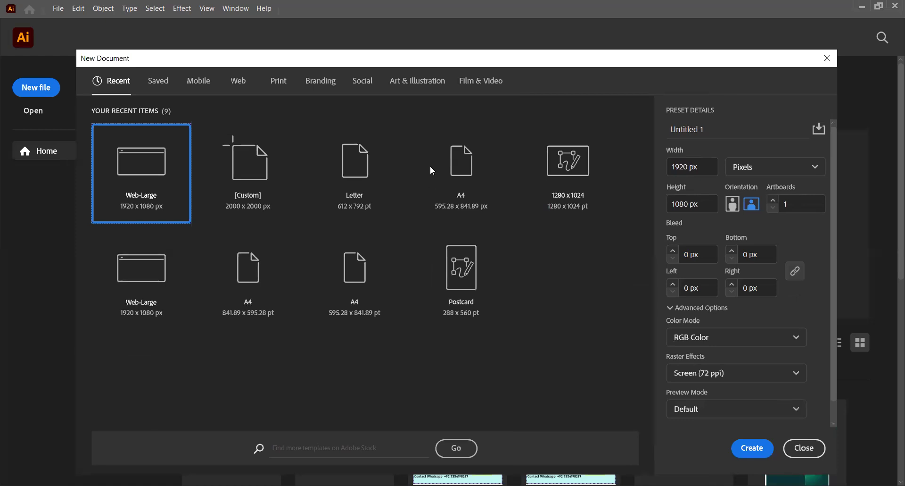
left_click_drag(438, 60, 436, 57)
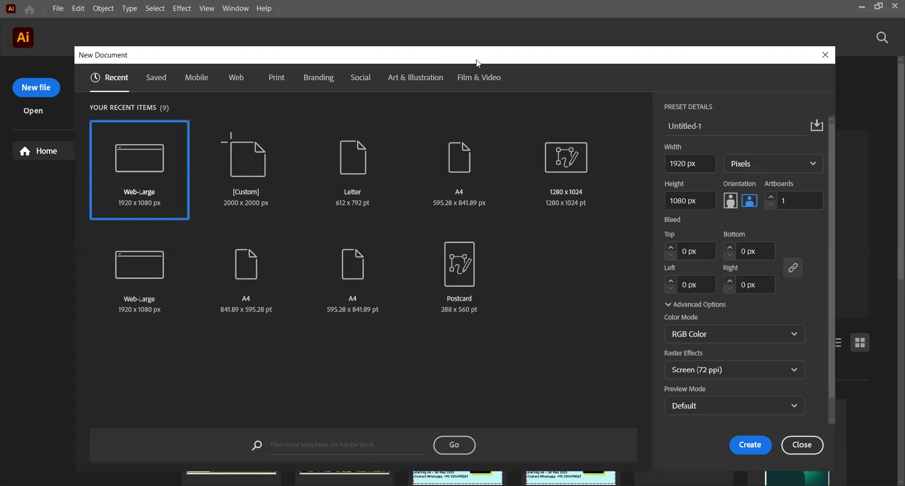
left_click_drag(456, 59, 476, 60)
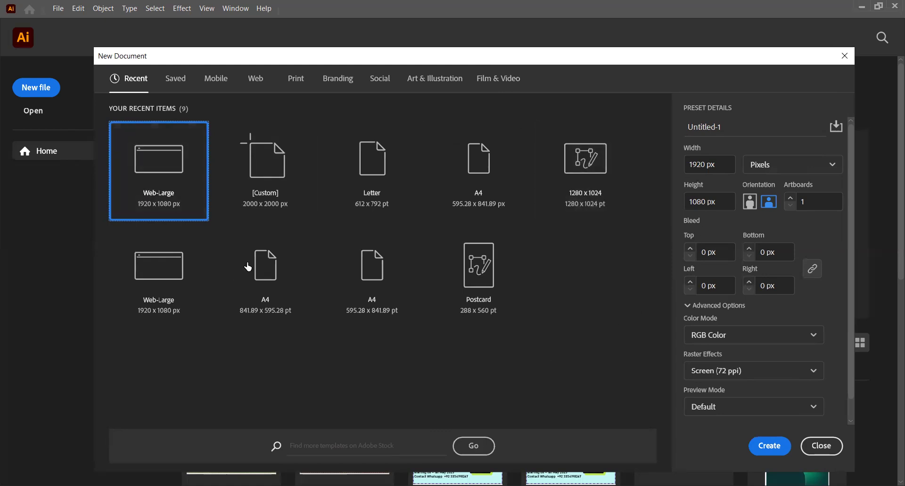
- Review the blank document presets for Mobile, Web, Print, Social and Art & Illustration, and return to the recent presets
left_click(174, 80)
left_click(215, 79)
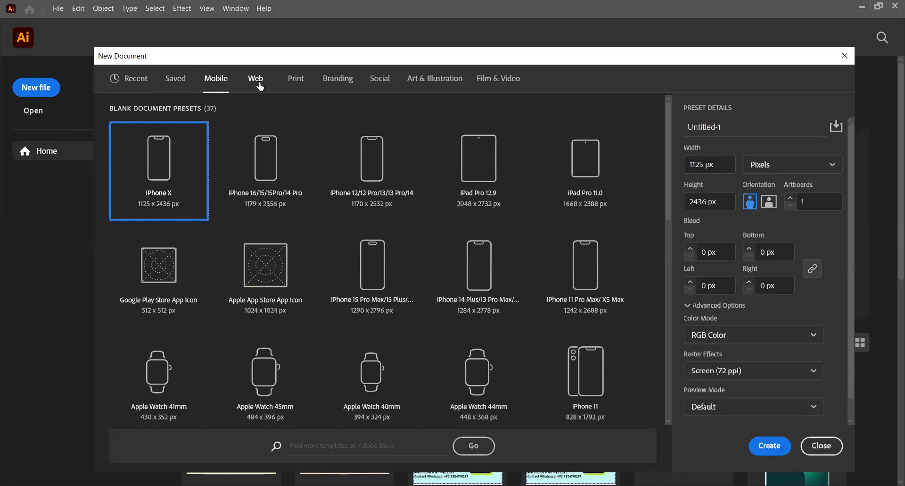
left_click(259, 87)
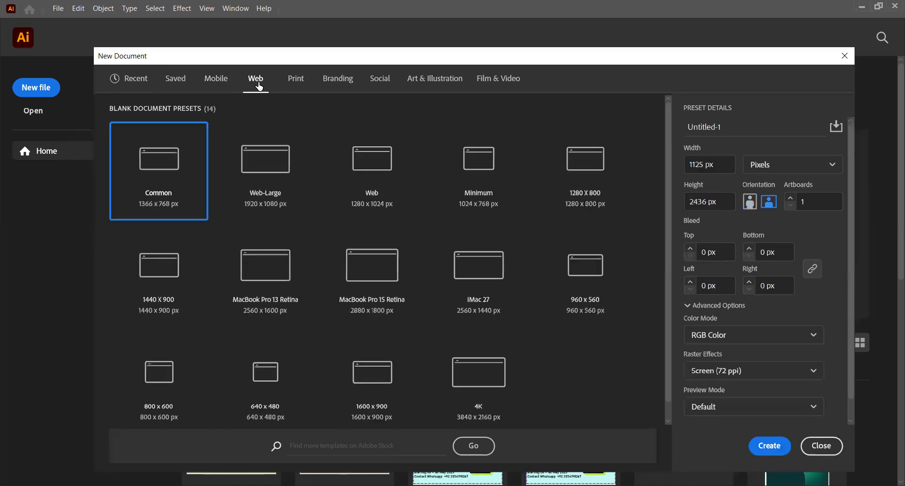
left_click(297, 83)
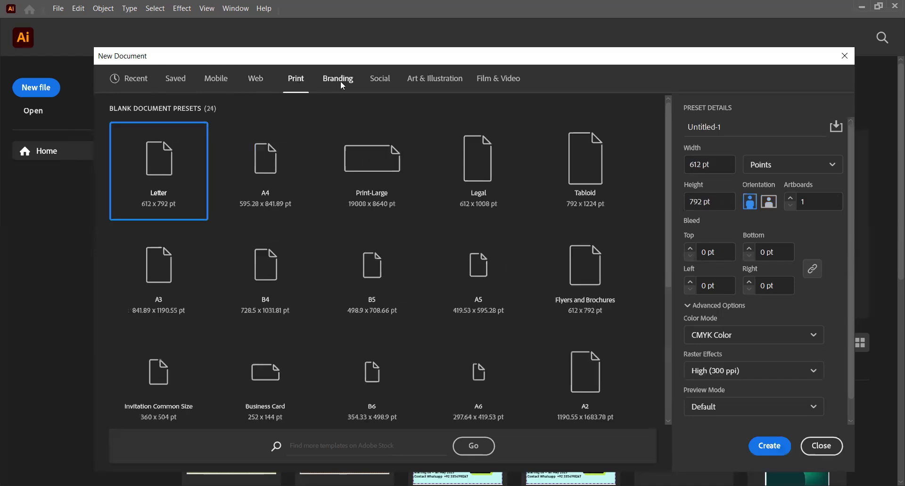
left_click(381, 85)
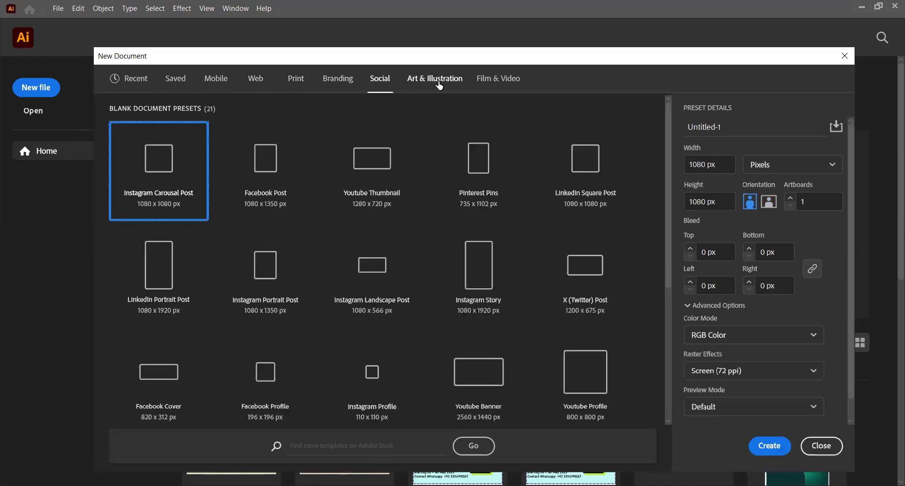
left_click(439, 83)
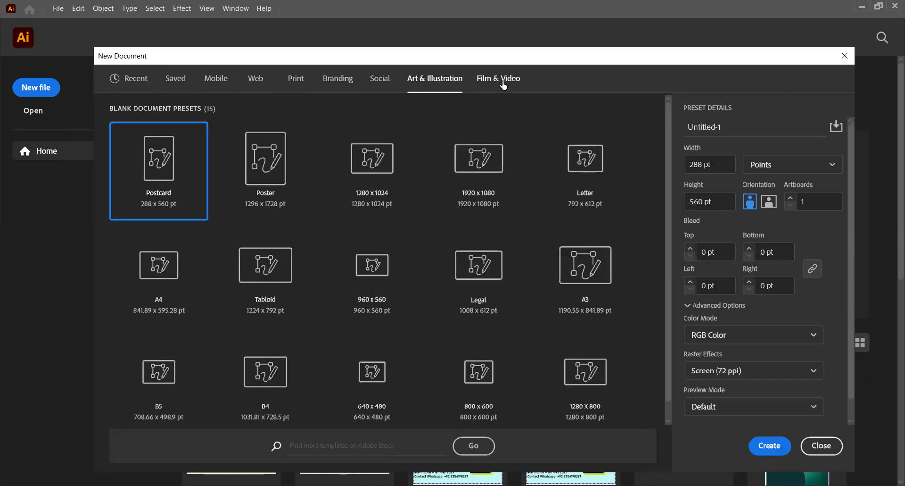
left_click(141, 81)
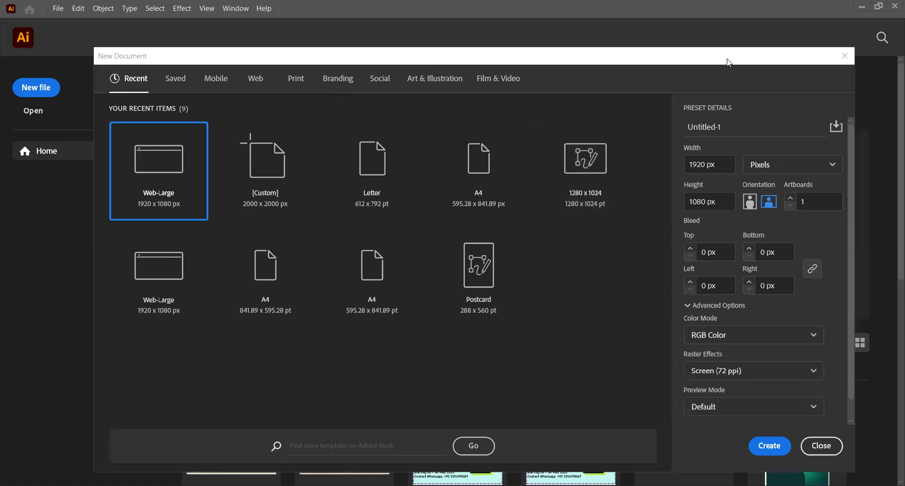
- Name the new document class-1
left_click_drag(727, 59, 656, 58)
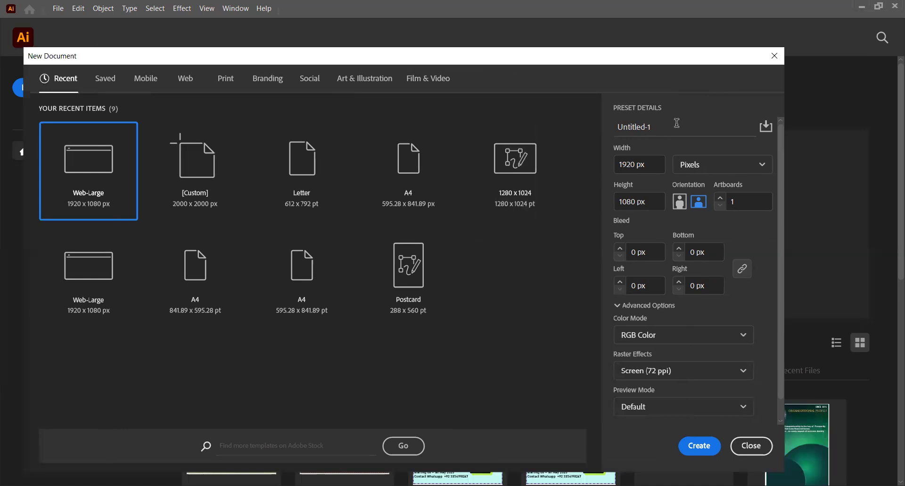
left_click(669, 127)
double_click(632, 126)
type("class-1")
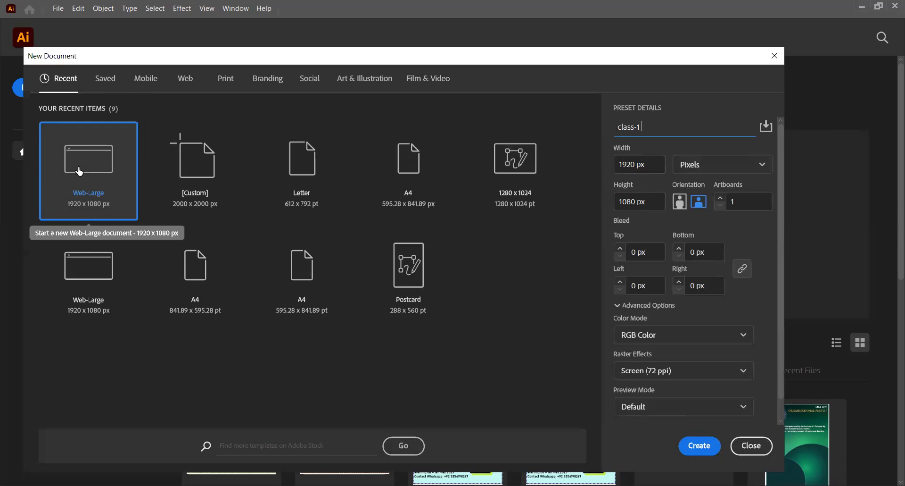
- Check the available measurement units, try portrait orientation for the document and switch back to landscape
left_click(764, 167)
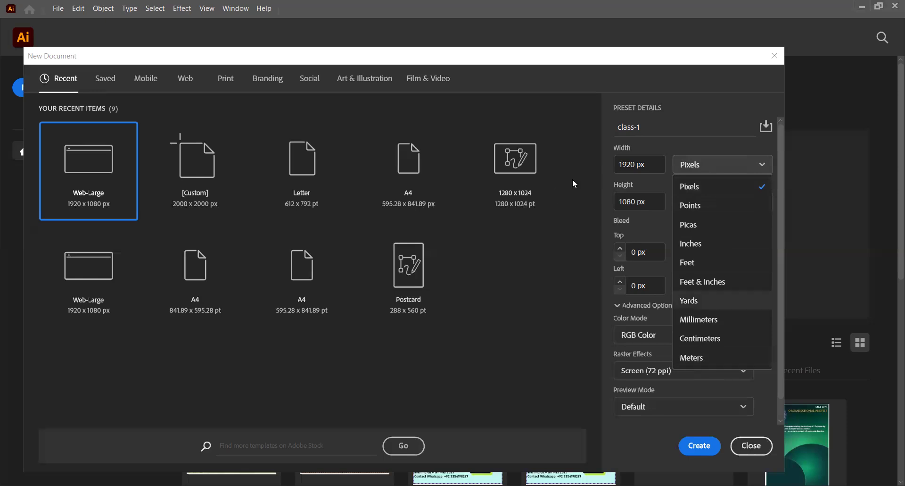
left_click(646, 203)
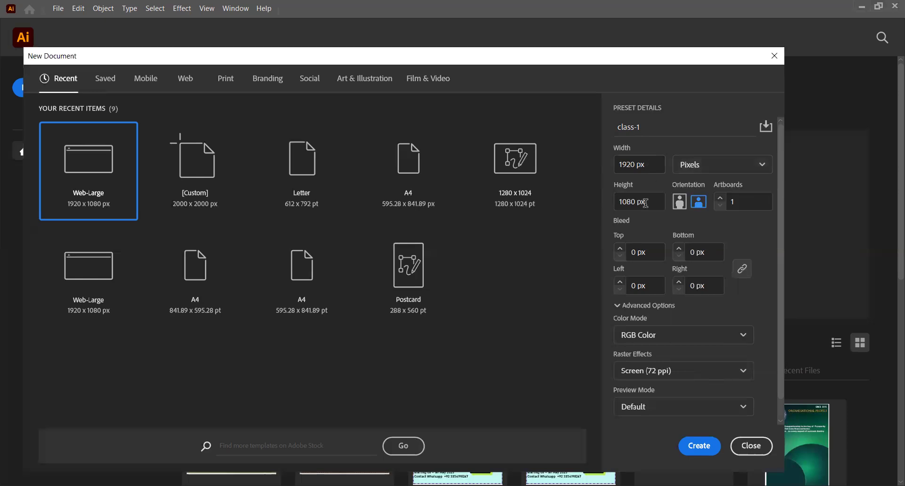
left_click(679, 203)
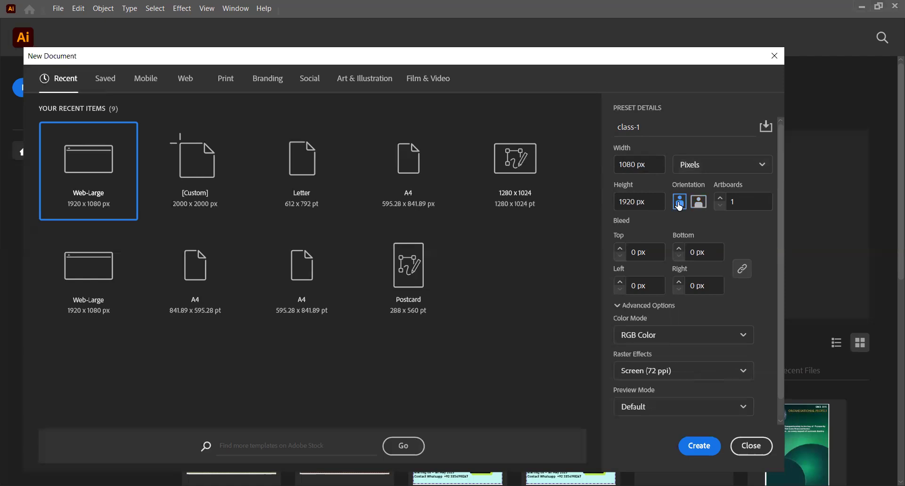
left_click(698, 202)
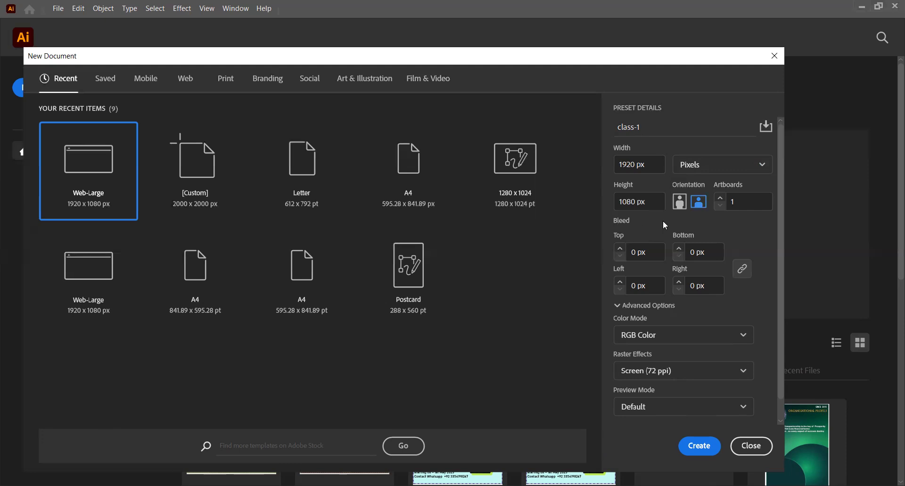
- Try the CMYK Color mode for the new document and switch back to RGB Color
scroll(641, 221, "down", 1)
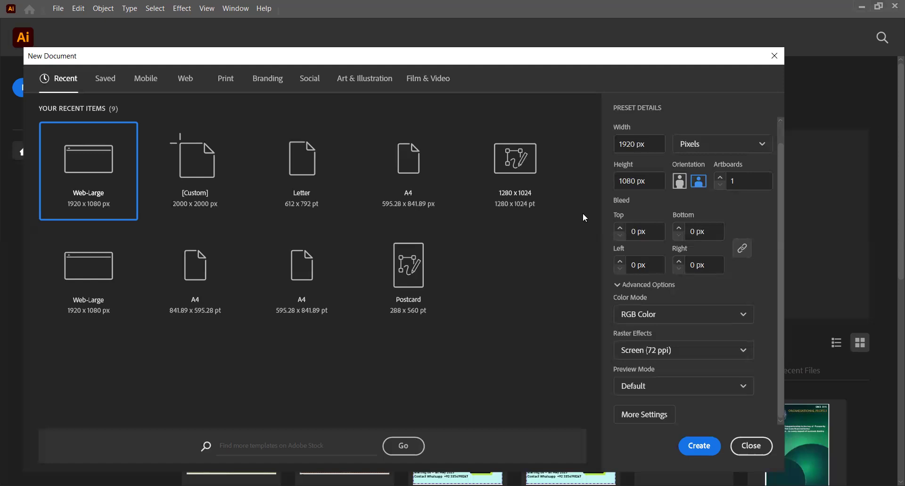
left_click(743, 315)
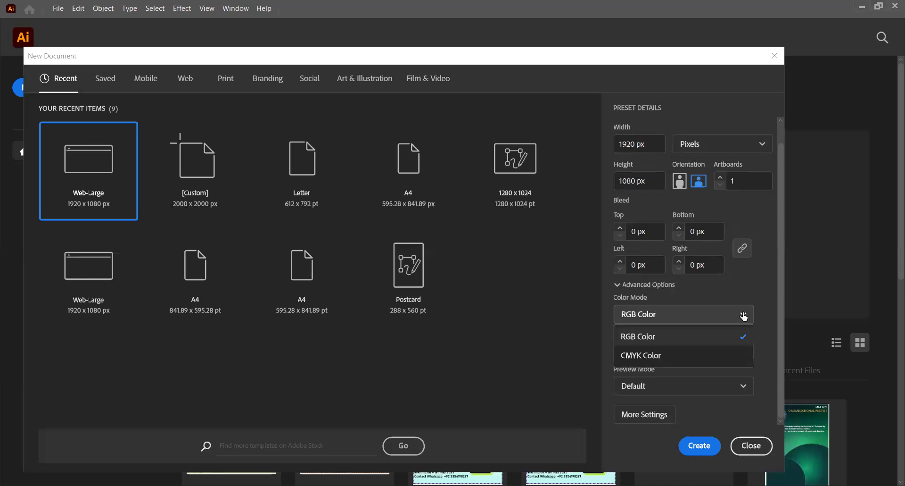
left_click(678, 316)
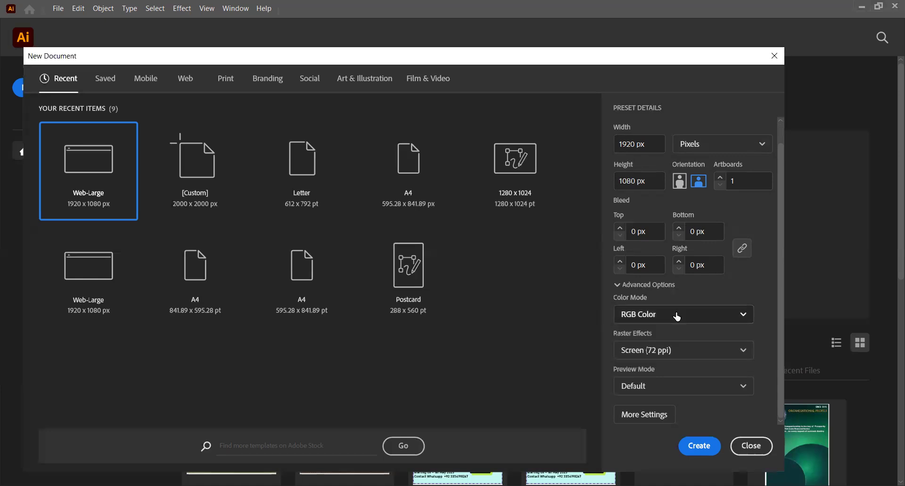
left_click(656, 314)
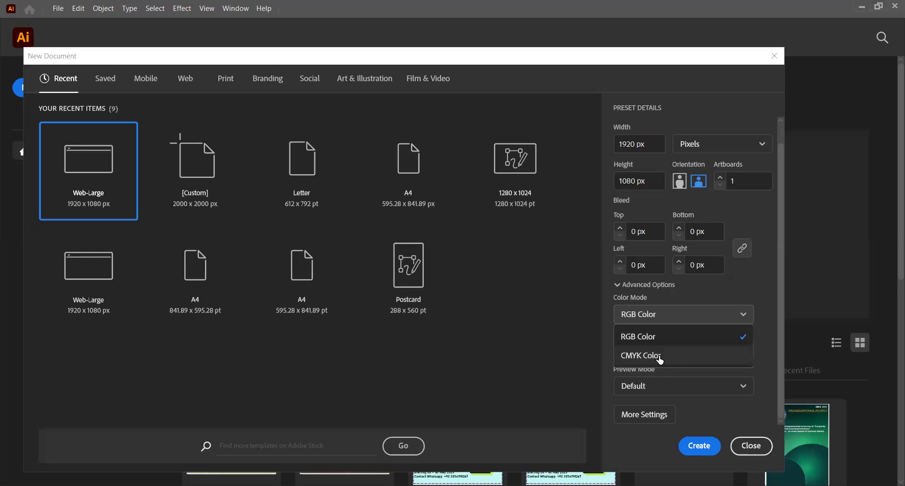
left_click(660, 356)
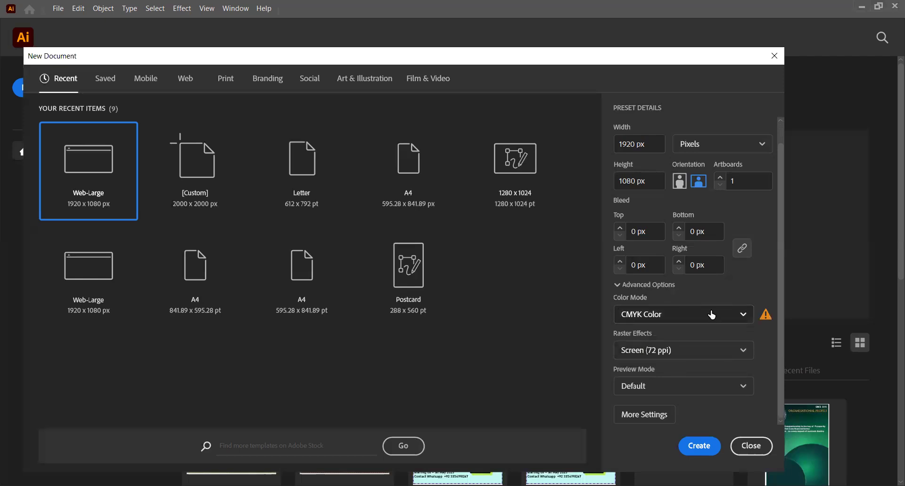
left_click(744, 314)
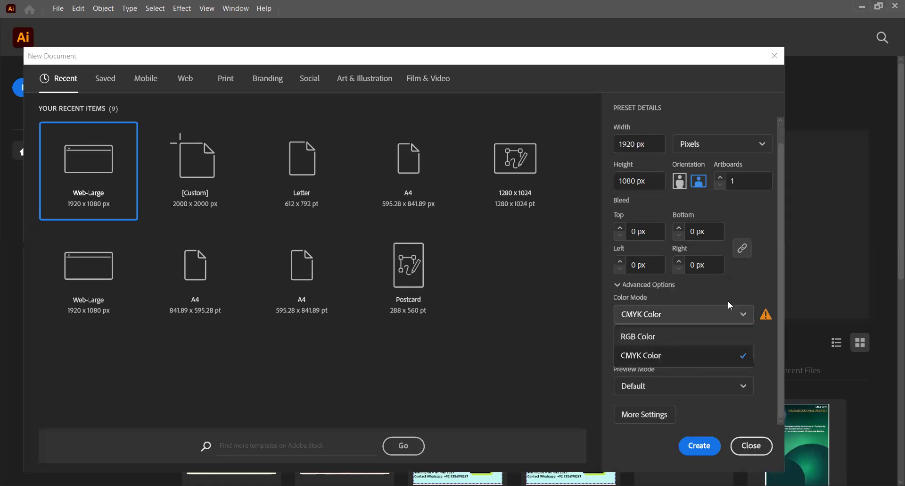
left_click(659, 338)
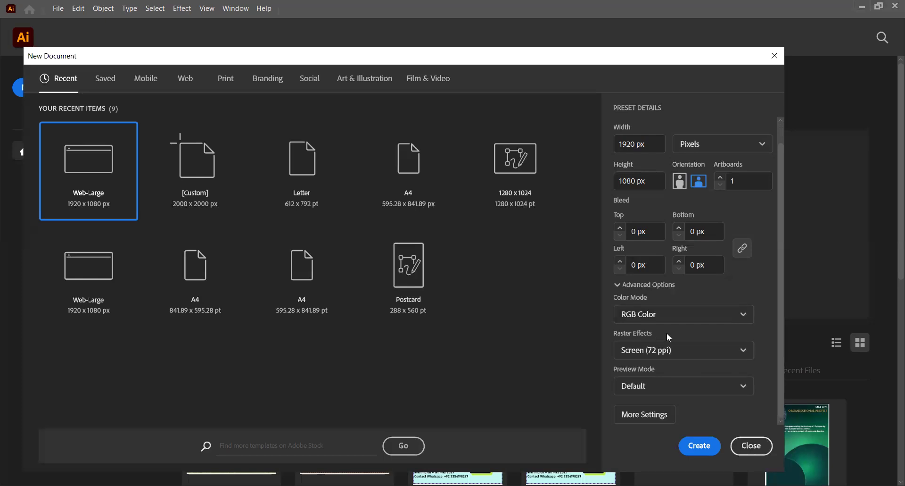
- Set the raster effects to High (300 ppi) and create the document
left_click(744, 352)
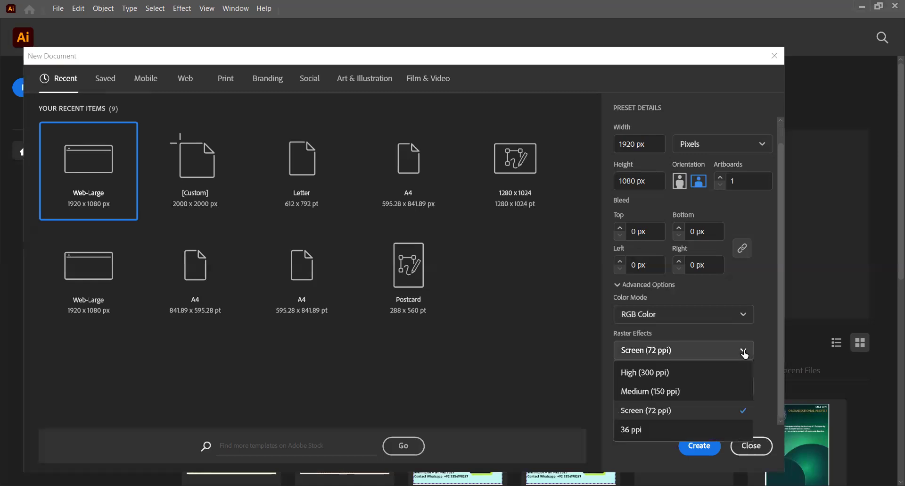
left_click(640, 373)
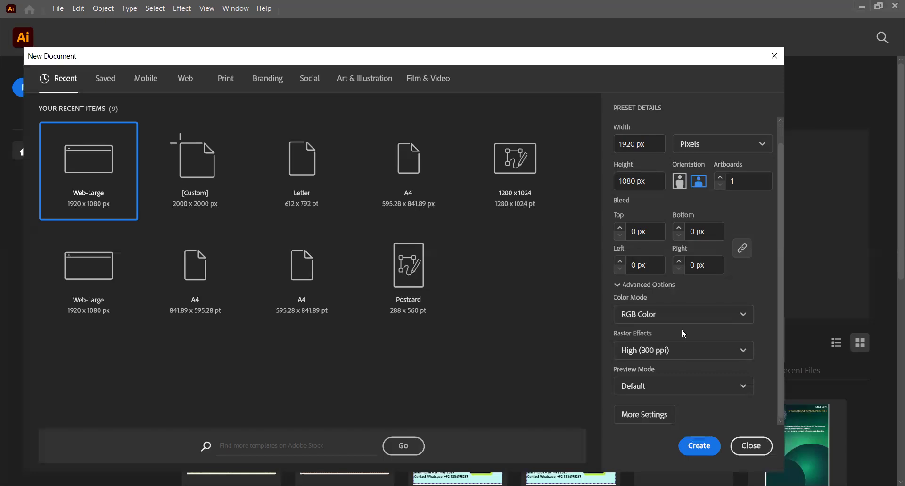
left_click(742, 352)
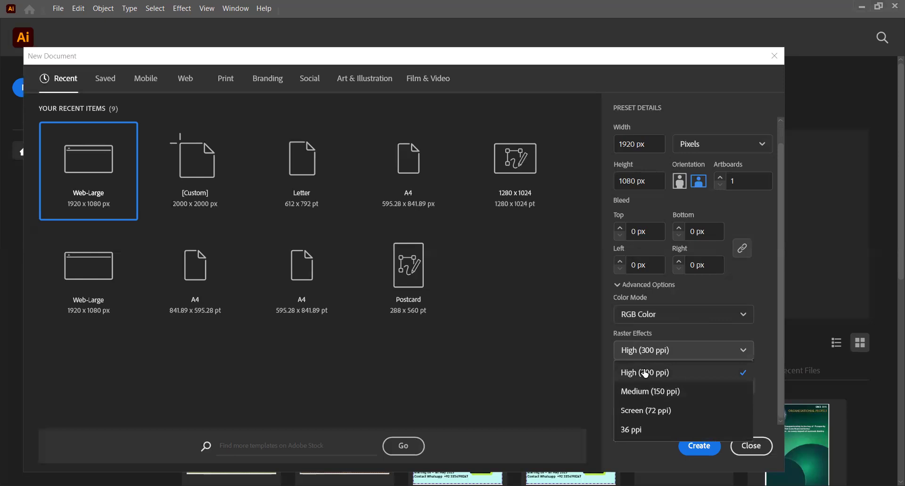
left_click(553, 343)
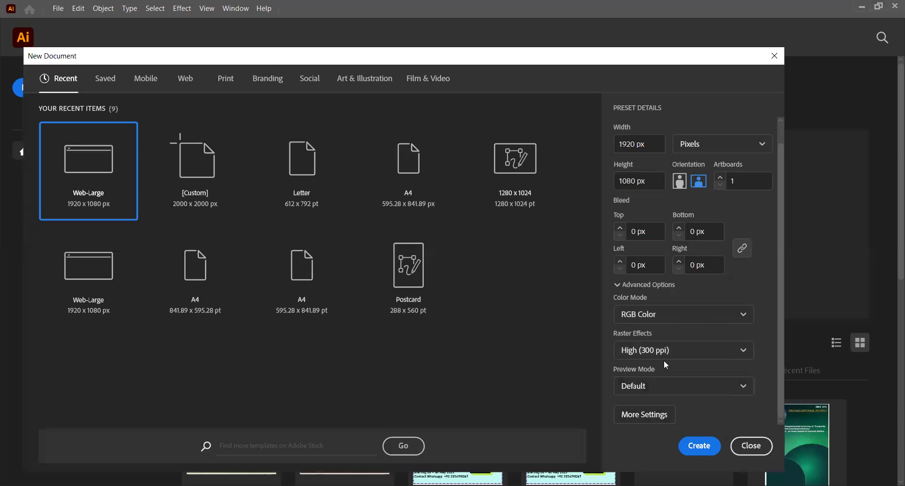
left_click(703, 450)
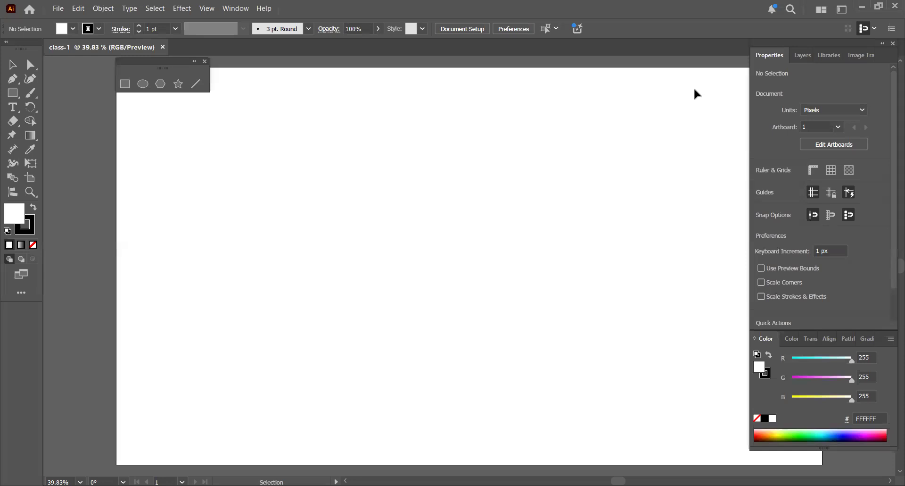
key("space")
left_click_drag(669, 101, 606, 104)
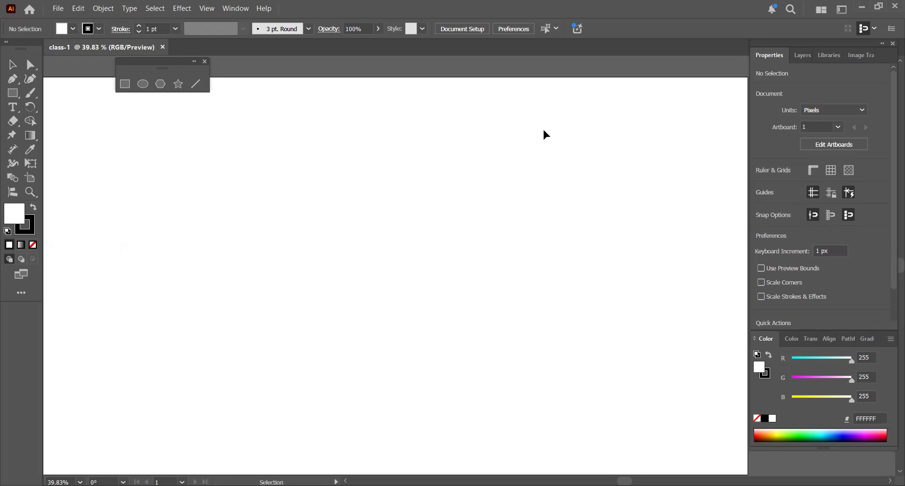
scroll(542, 129, "right", 1)
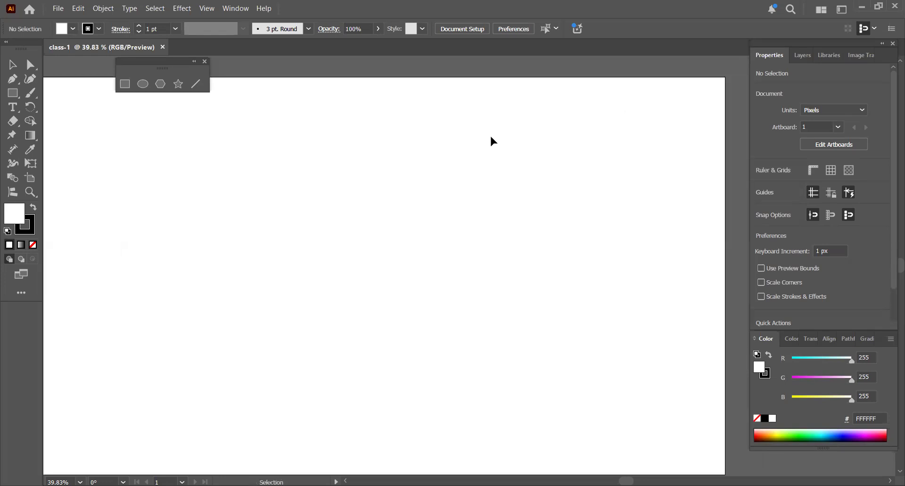
- Pan around the blank artboard to examine its extent and bring it back fully into view
scroll(490, 134, "right", 2)
left_click_drag(453, 149, 500, 128)
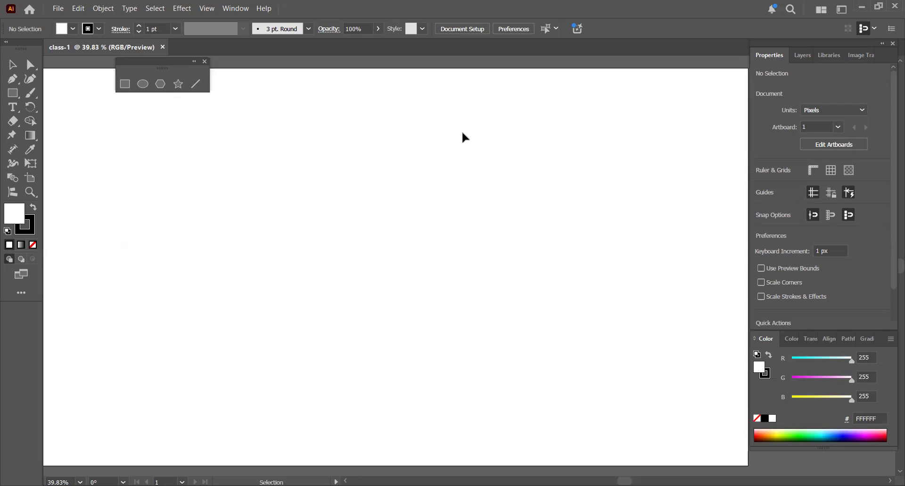
scroll(462, 133, "down", 5)
key("a")
key("ctrl")
key("v")
scroll(462, 133, "down", 6)
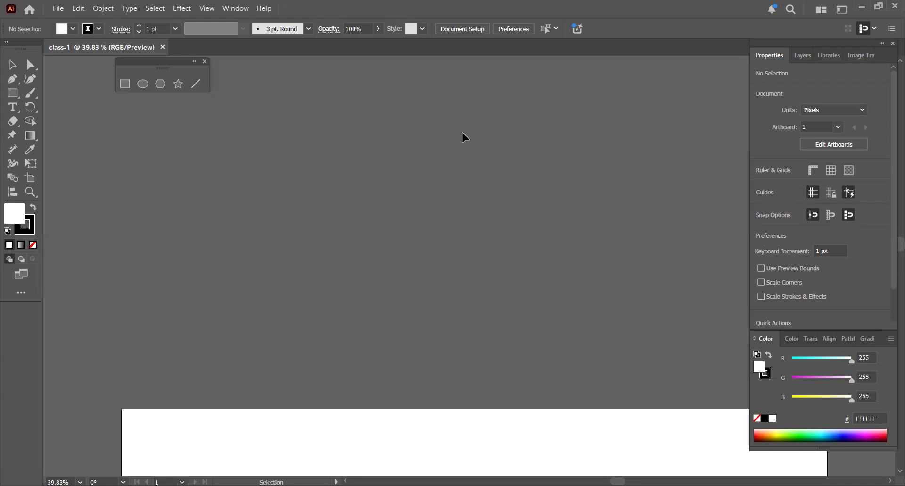
scroll(465, 137, "down", 4)
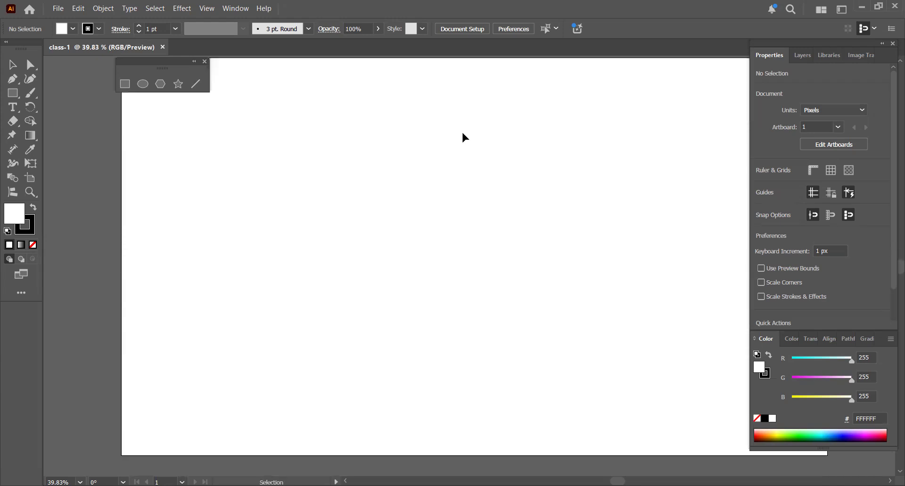
key("space")
left_click_drag(545, 172, 471, 169)
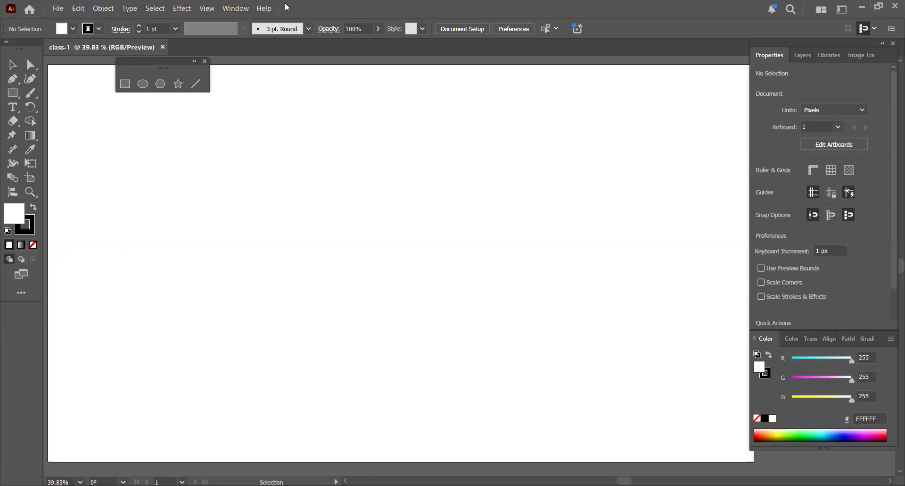
left_click(55, 8)
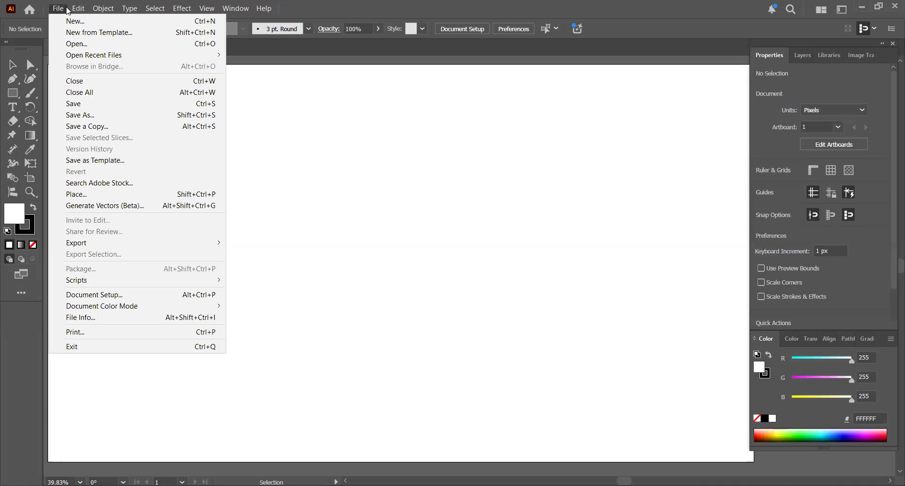
mouse_move(78, 9)
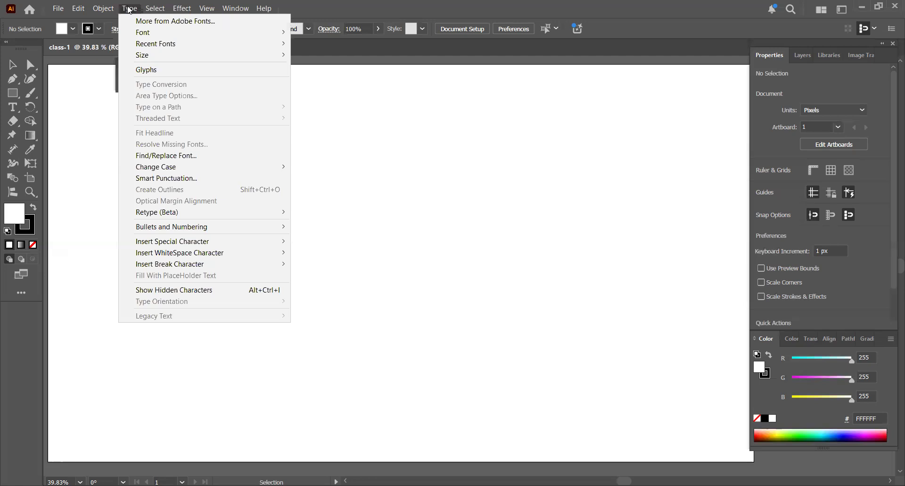
mouse_move(181, 9)
left_click(378, 128)
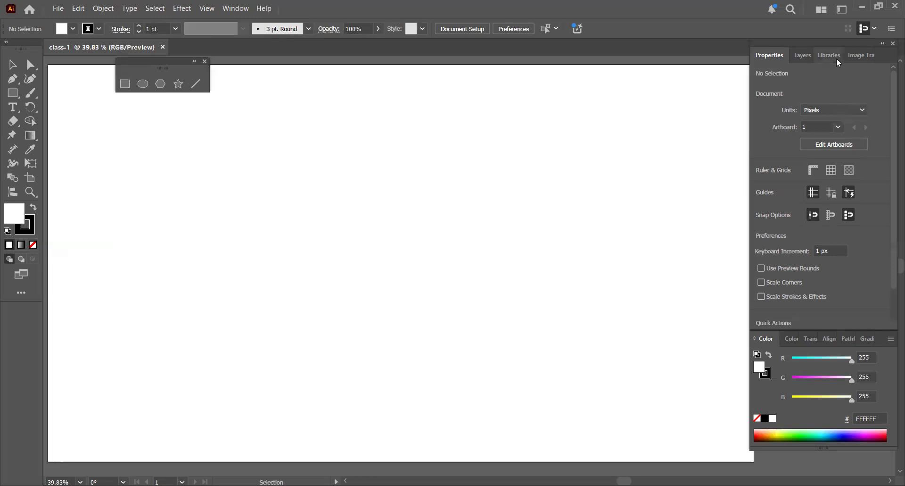
- Review the Layers, Libraries and Image Trace options and leave the layer list displayed
left_click(801, 56)
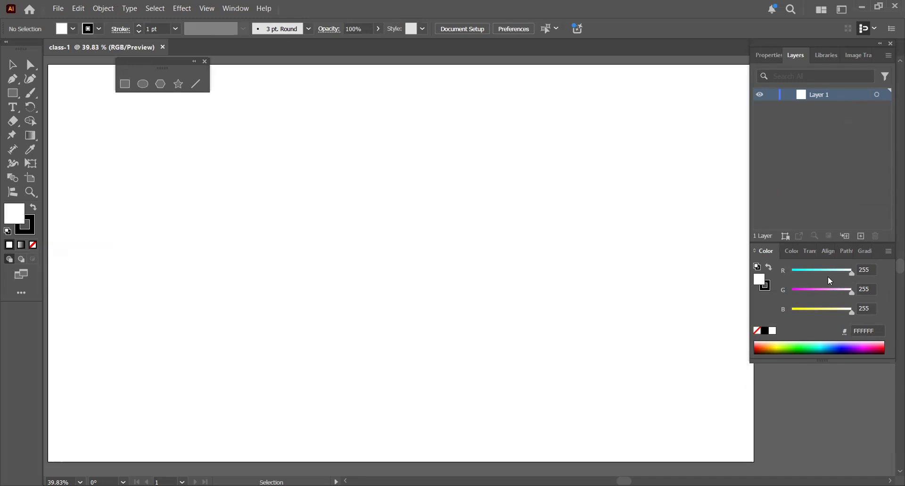
left_click(828, 59)
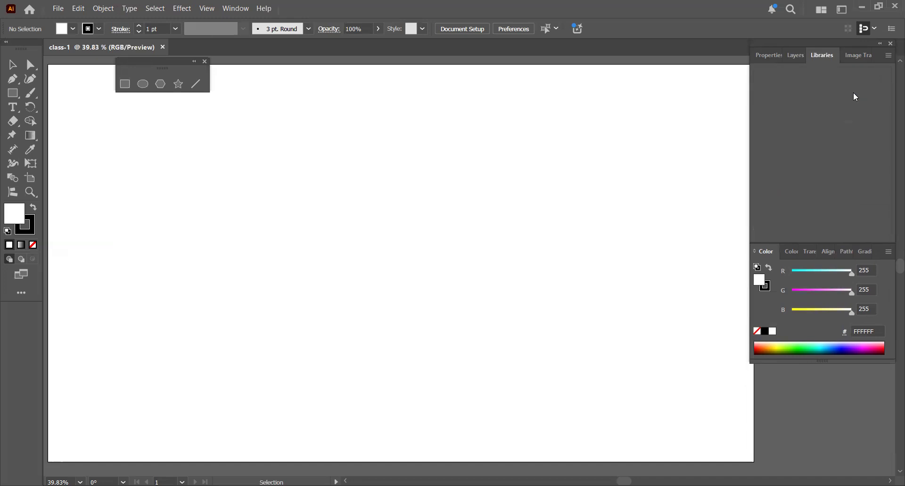
left_click(860, 54)
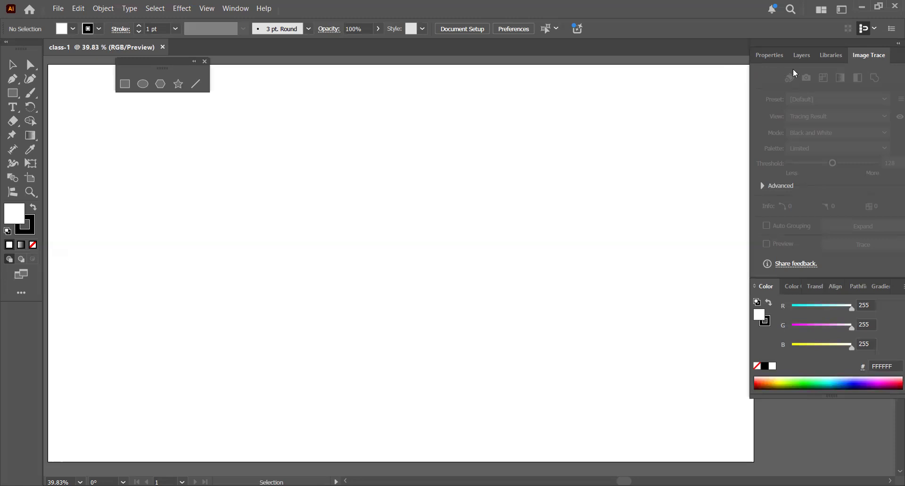
left_click(802, 56)
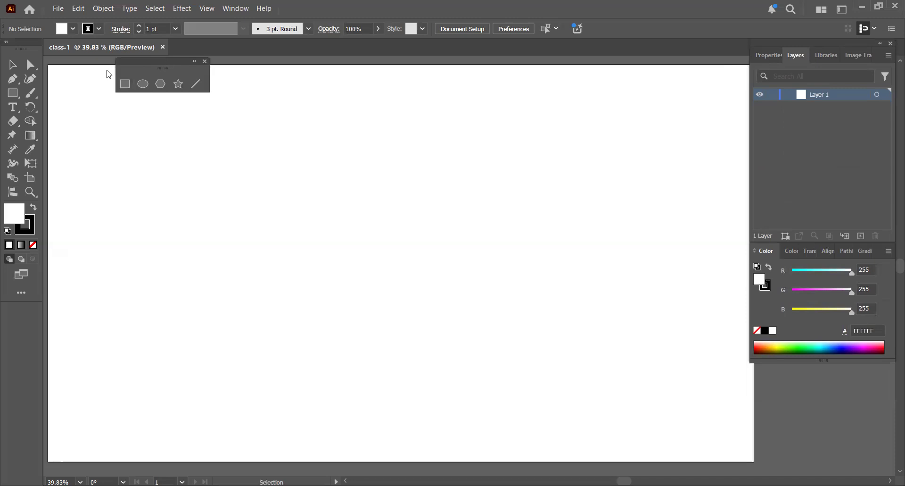
- Move the floating shape tools next to the main tools and draw a rectangle in the artboard's upper-left area
left_click_drag(165, 59, 102, 68)
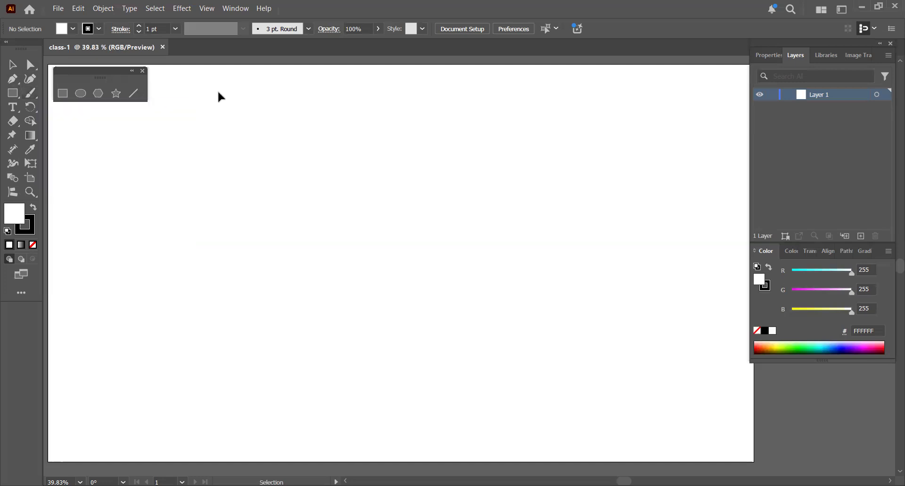
left_click(30, 93)
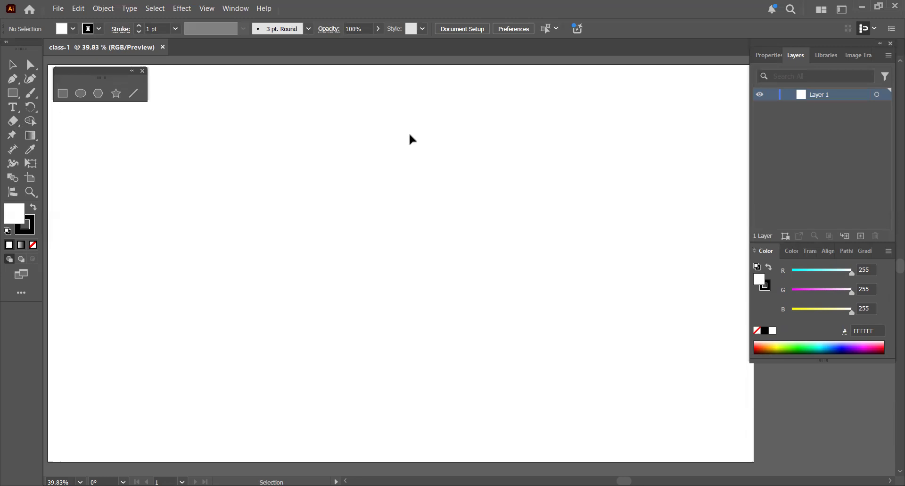
left_click(61, 96)
left_click_drag(192, 103, 367, 255)
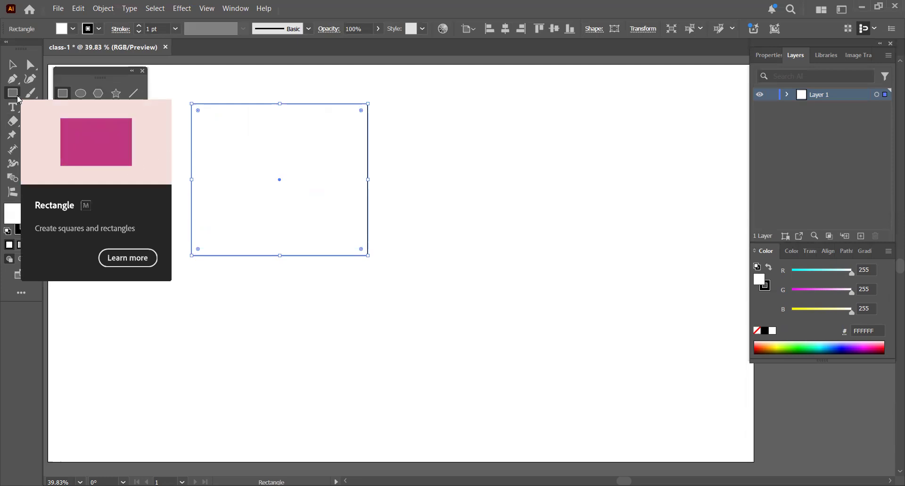
- Switch through the Ellipse, Polygon and Star tools to see the available shape tools
left_click(80, 93)
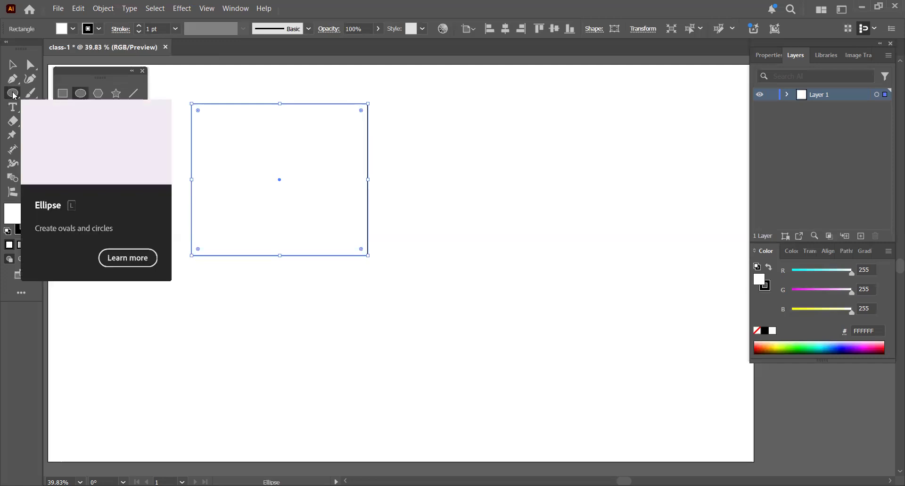
left_click(98, 93)
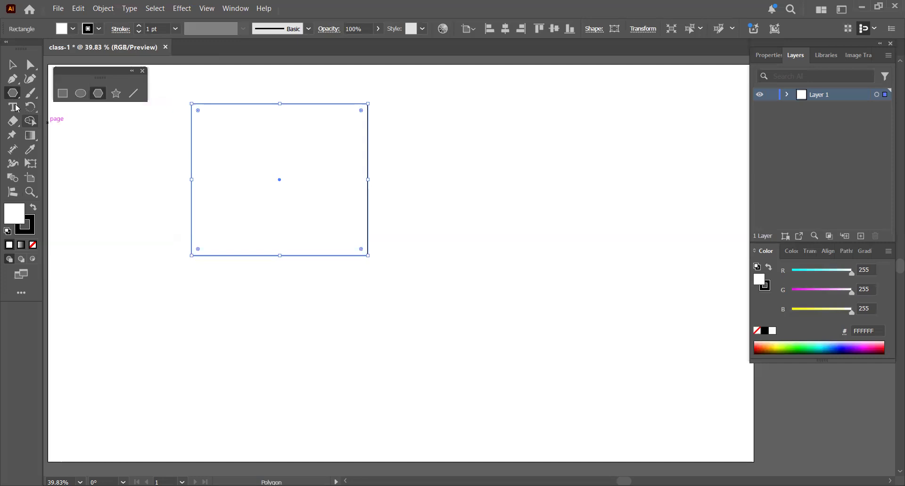
left_click(116, 93)
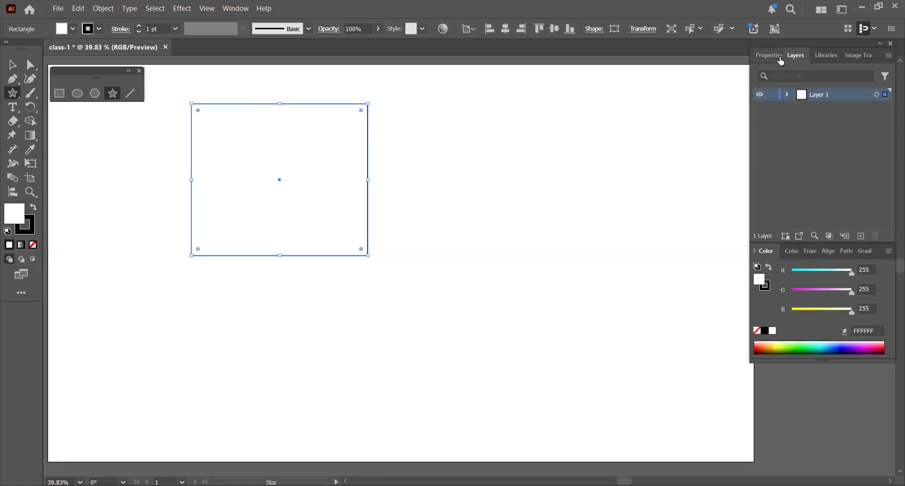
- Shift the rectangle to the right, resize it to about 442 x 261 px and undo everything back to an empty artboard
left_click_drag(278, 175, 355, 184)
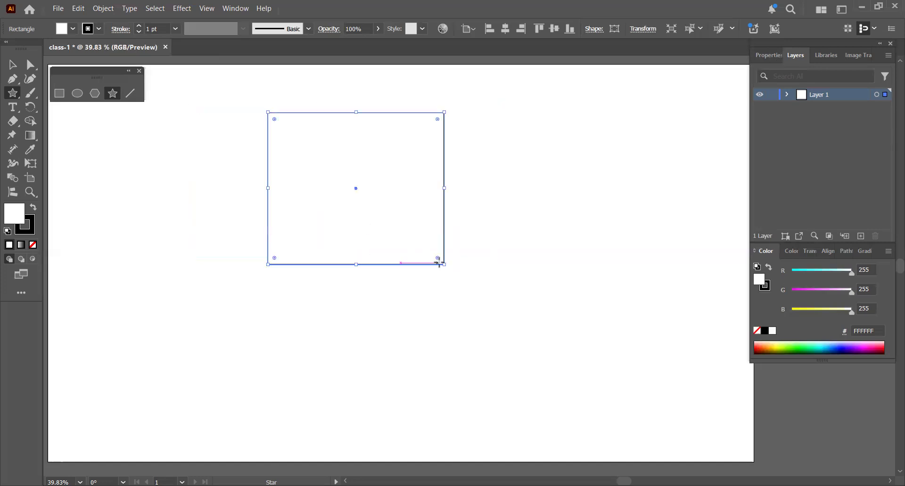
left_click_drag(445, 265, 431, 209)
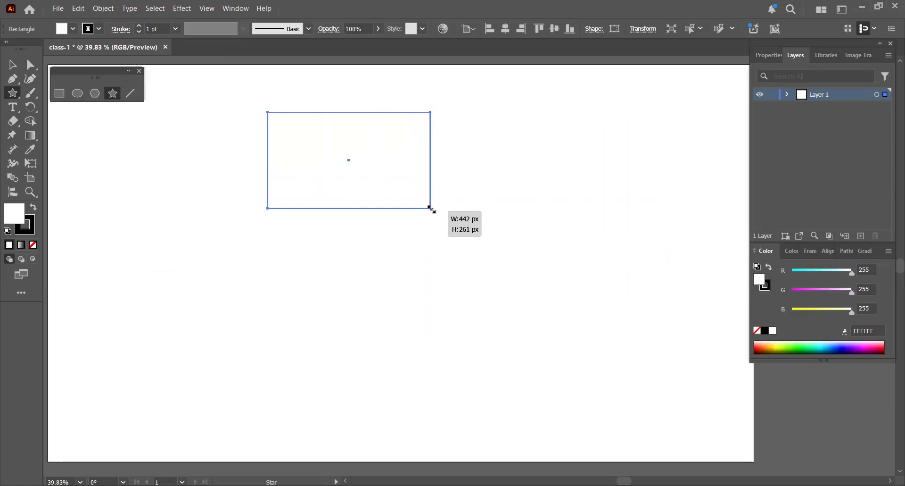
left_click_drag(432, 209, 429, 206)
key("ctrl+z")
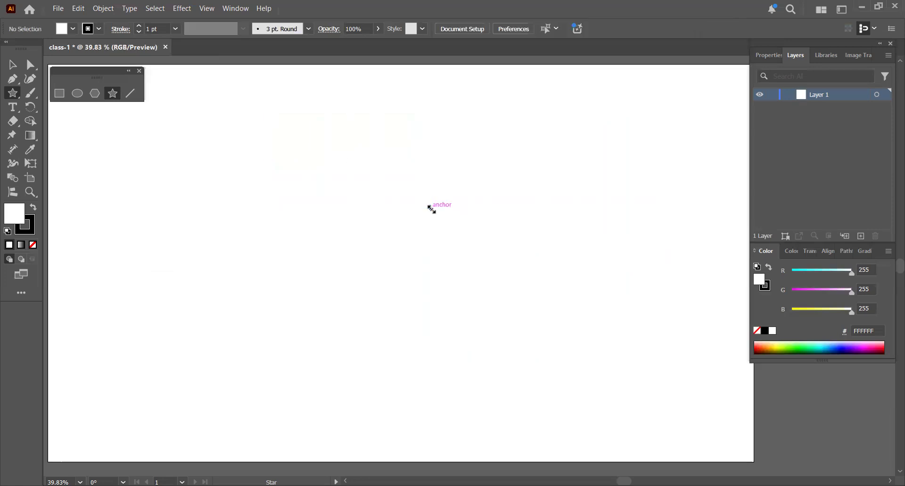
- Draw a square about 671 px on each side and duplicate it about 714 px to the right
left_click(59, 93)
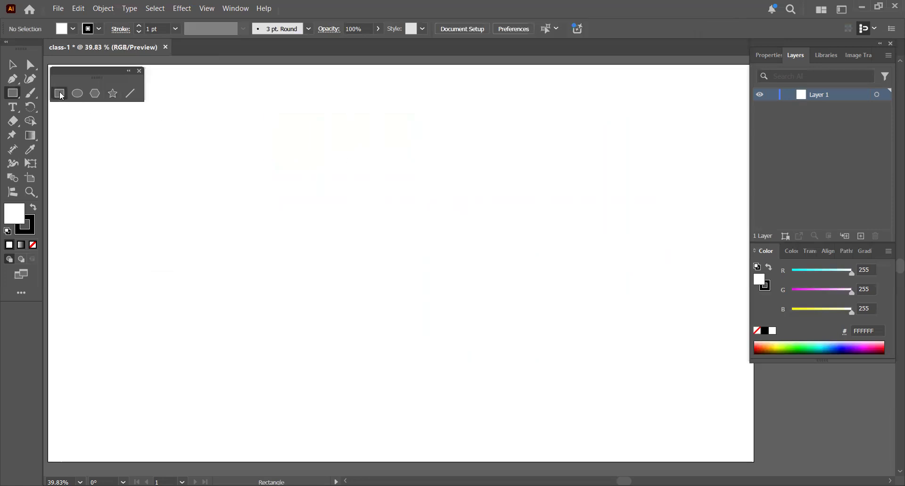
left_click_drag(209, 110, 455, 281)
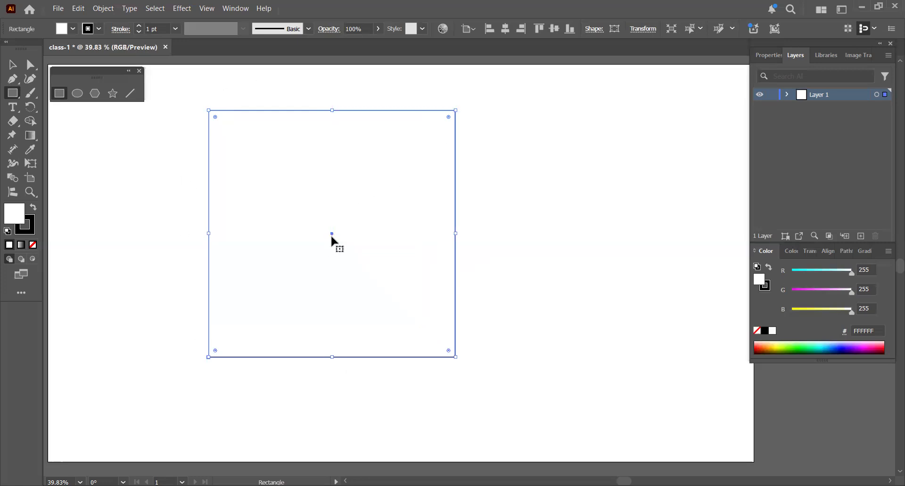
left_click_drag(331, 233, 594, 231)
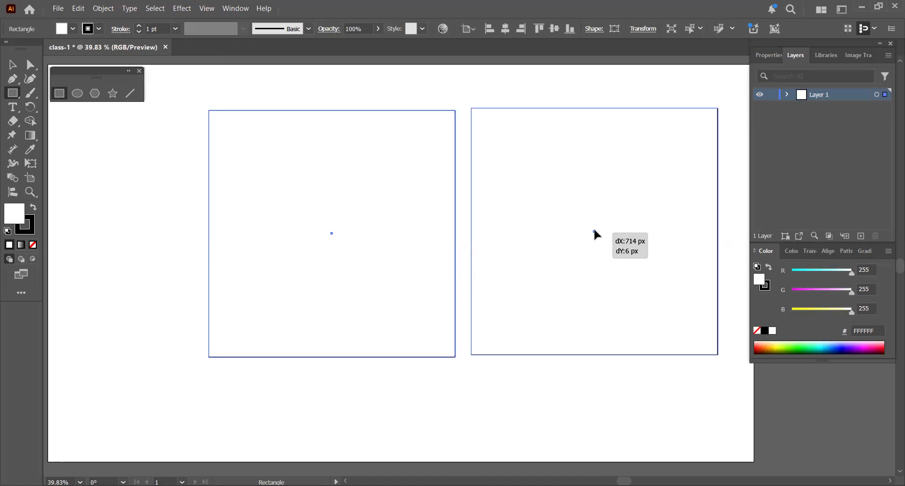
left_click_drag(594, 231, 594, 231)
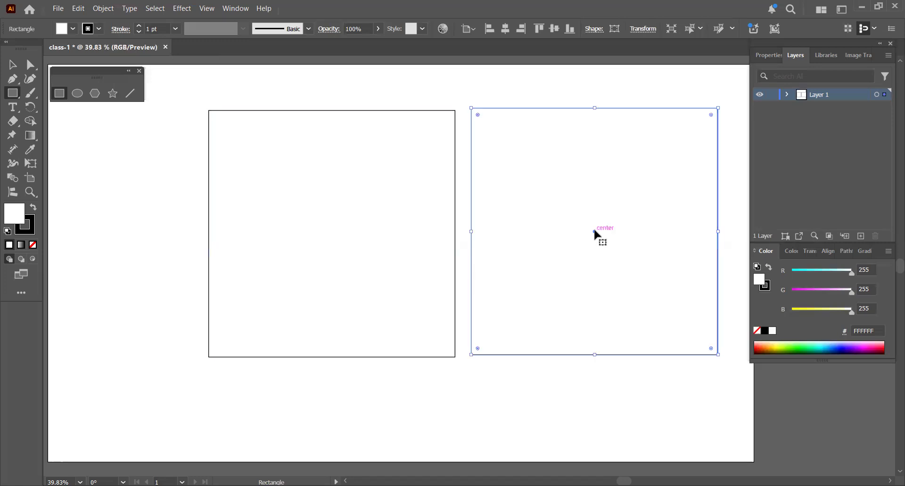
- Move the duplicate square over the original and back to the original's right side
scroll(593, 227, "right", 3)
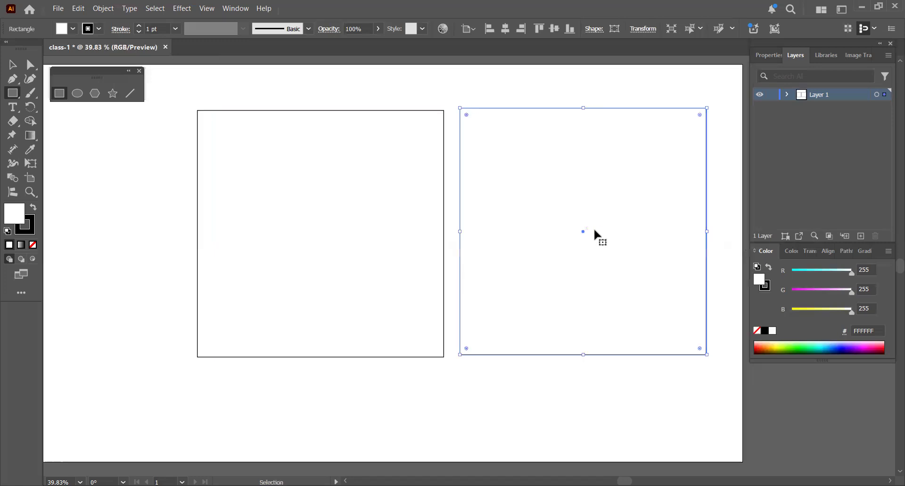
scroll(595, 230, "down", 2)
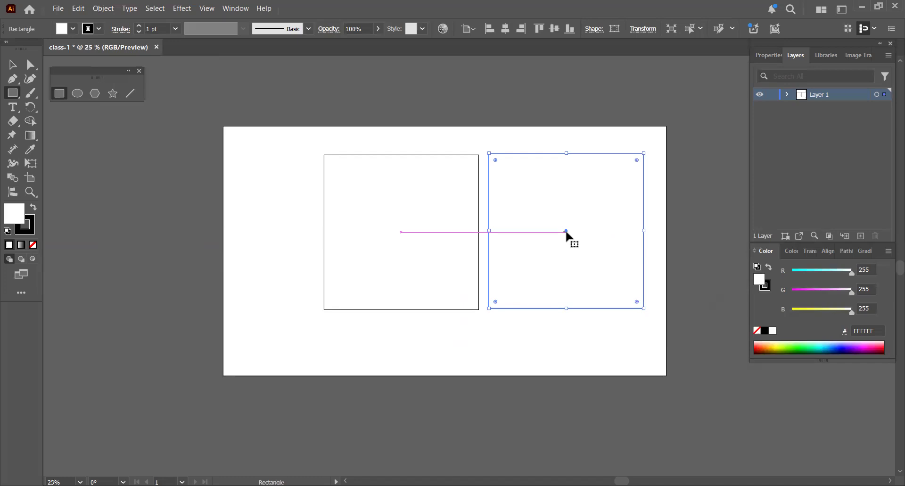
scroll(566, 232, "up", 2)
scroll(566, 231, "down", 1)
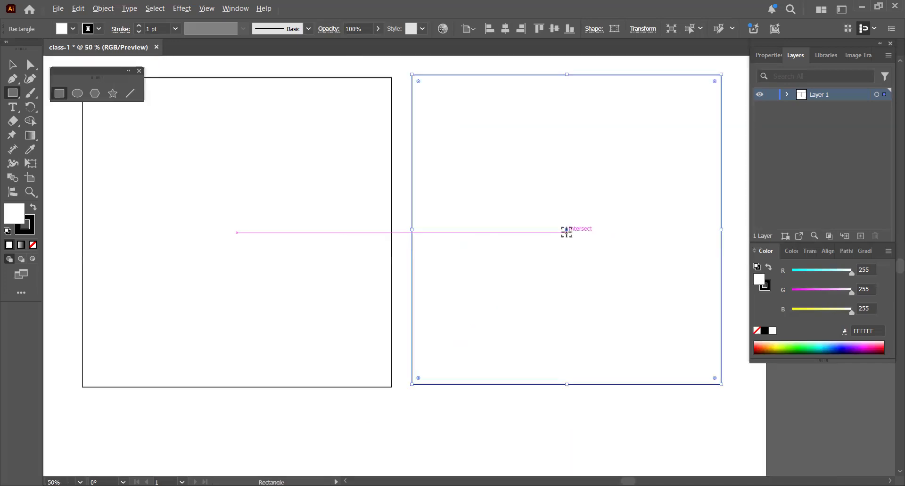
scroll(566, 231, "down", 1)
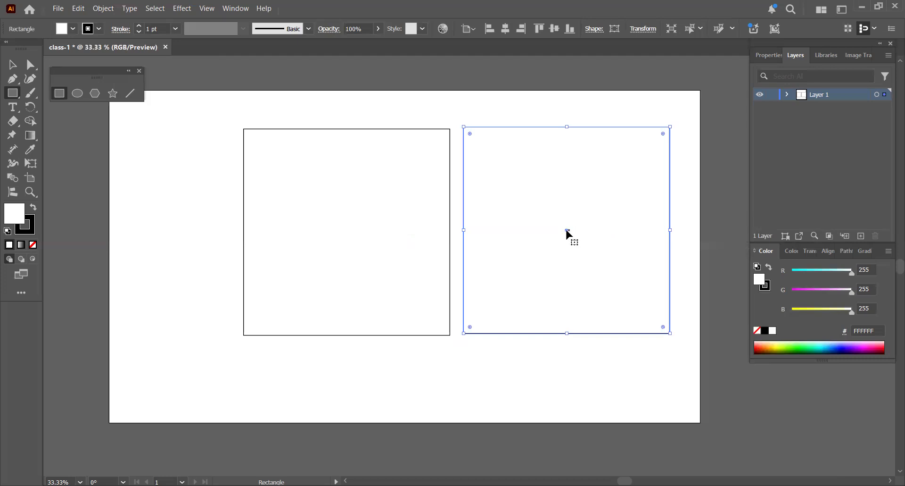
left_click_drag(567, 231, 328, 231)
left_click_drag(443, 234, 569, 229)
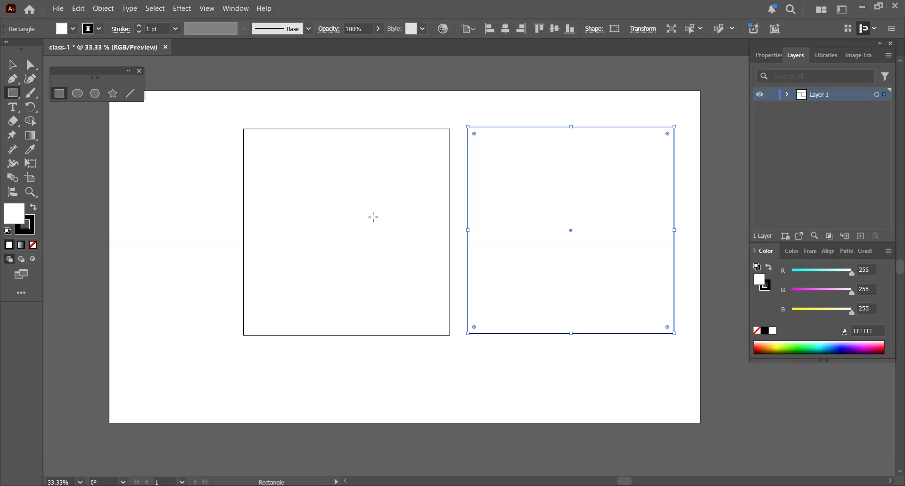
- Open the Rectangle size settings, cancel them and delete the duplicate square
left_click(448, 251)
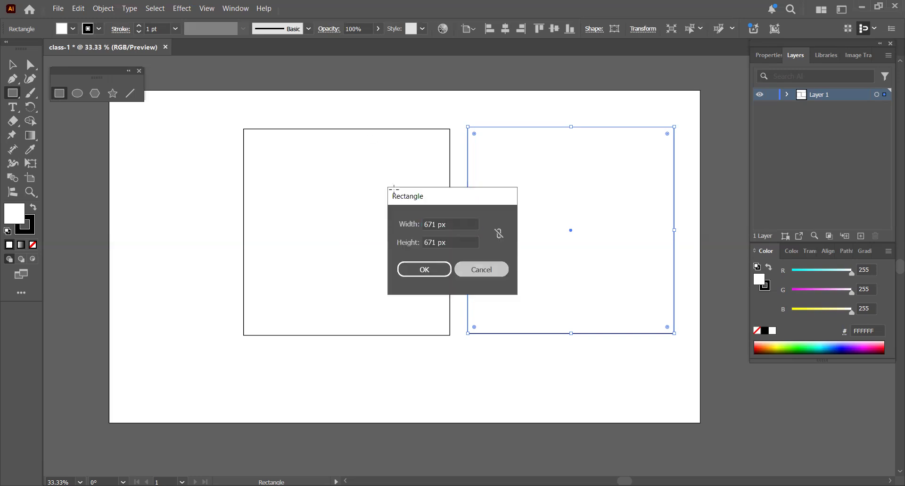
key("Escape")
key("Delete")
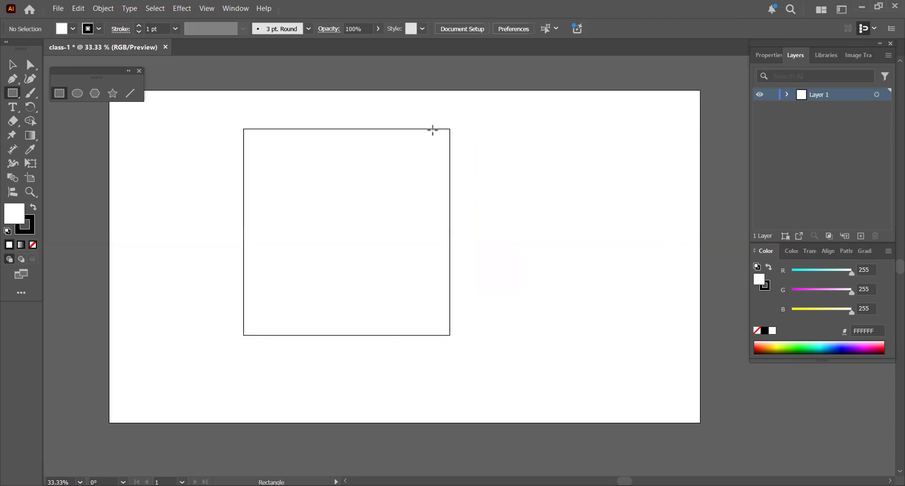
- Reopen and cancel the Rectangle size settings, and delete the remaining square from the artboard
left_click(433, 129)
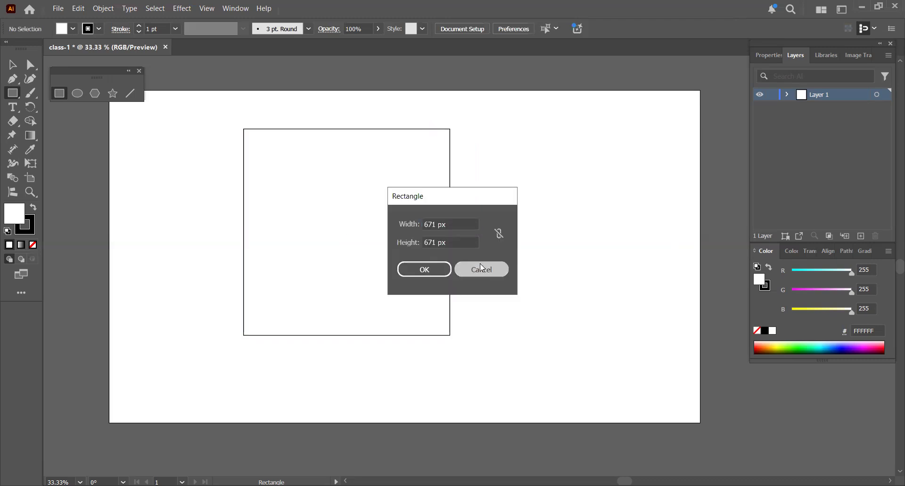
left_click(481, 269)
key("v")
left_click(420, 195)
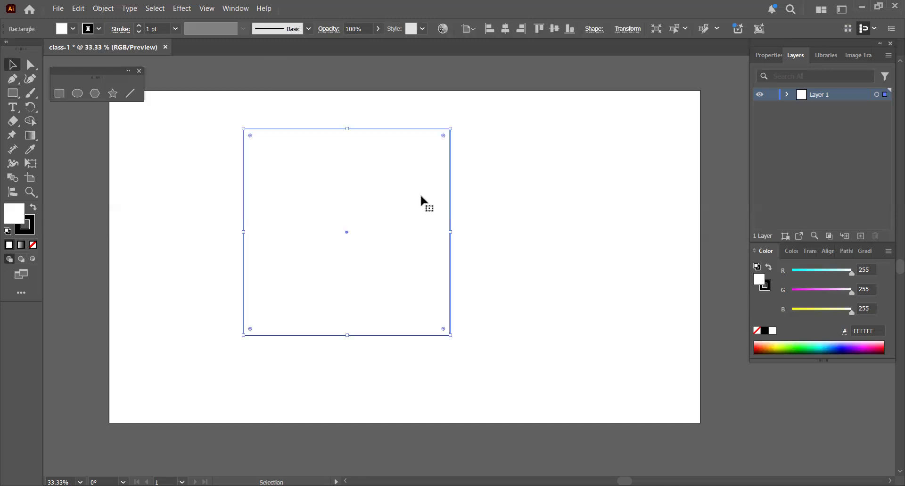
key("Delete")
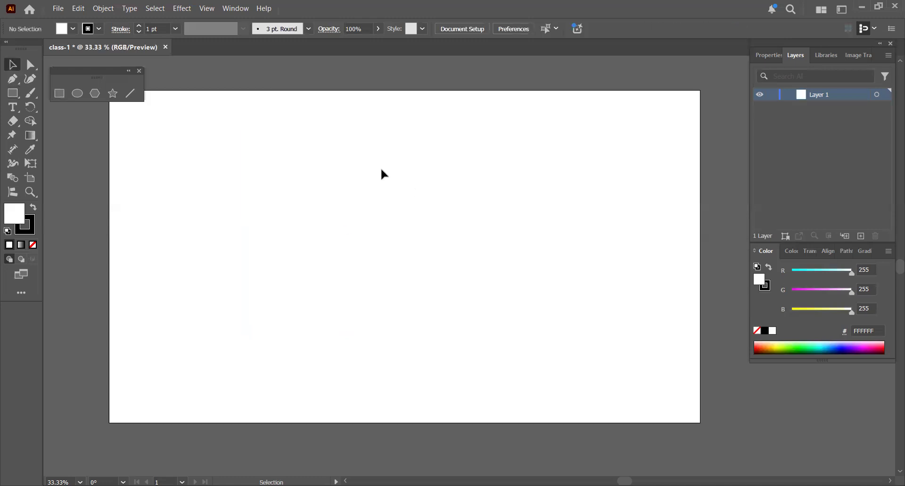
- Draw a square in the upper-left part of the artboard and fill it with red D61616
left_click(59, 93)
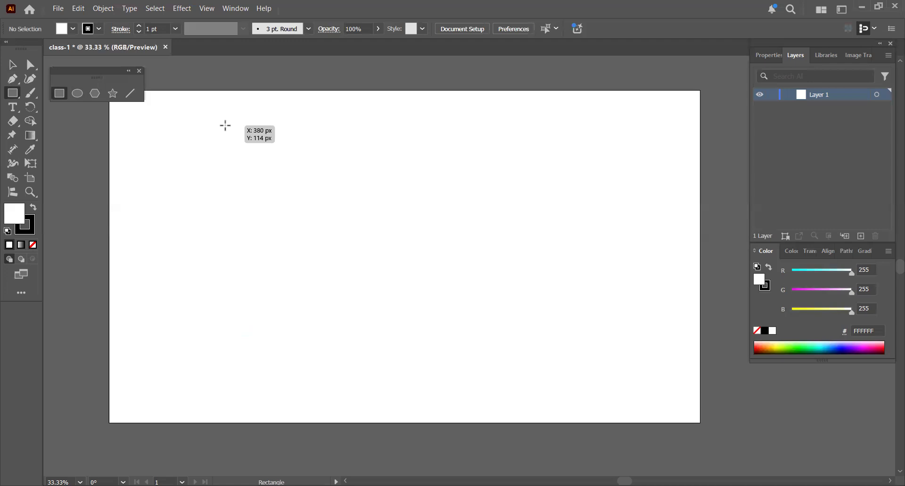
mouse_move(225, 126)
left_mouse_down()
mouse_move(386, 261)
mouse_move(376, 224)
mouse_move(373, 243)
mouse_move(346, 226)
mouse_move(534, 253)
mouse_move(388, 170)
mouse_move(396, 183)
mouse_move(378, 182)
mouse_move(445, 208)
mouse_move(368, 171)
mouse_move(477, 217)
mouse_move(317, 156)
mouse_move(436, 218)
mouse_move(303, 146)
mouse_move(505, 237)
mouse_move(353, 155)
mouse_move(521, 247)
mouse_move(362, 154)
mouse_move(541, 250)
mouse_move(364, 140)
mouse_move(481, 202)
mouse_move(313, 111)
mouse_move(463, 227)
mouse_move(404, 202)
mouse_move(492, 261)
mouse_move(335, 167)
left_mouse_up()
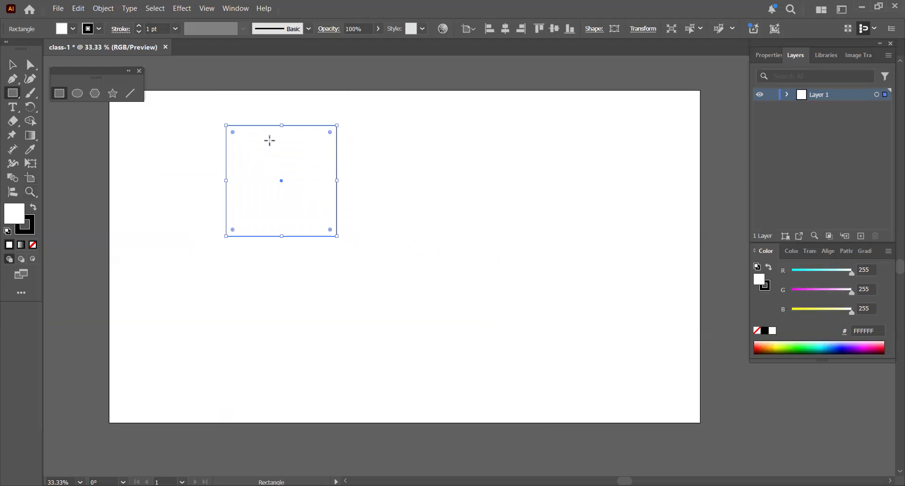
double_click(12, 211)
left_click_drag(420, 123, 602, 120)
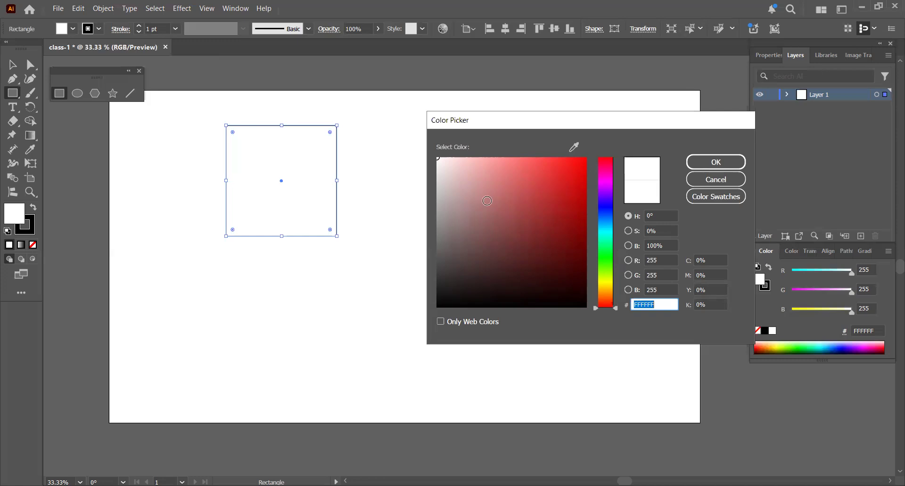
left_click(485, 201)
left_click(573, 180)
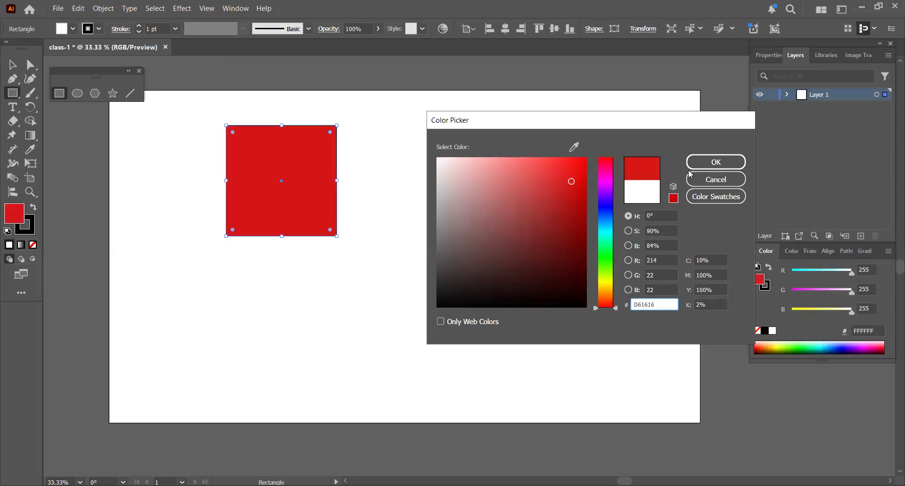
left_click(729, 162)
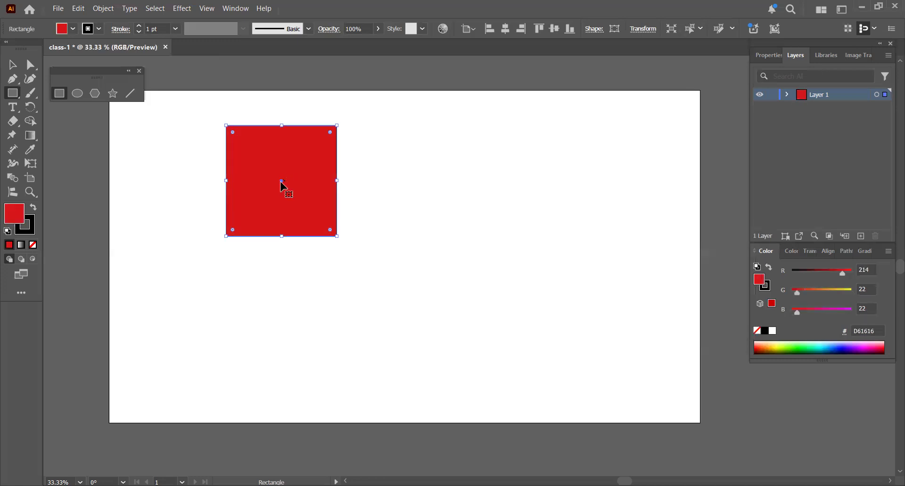
- Reposition the red square and enlarge it proportionally to about 919 px on each side
left_click_drag(281, 179, 242, 166)
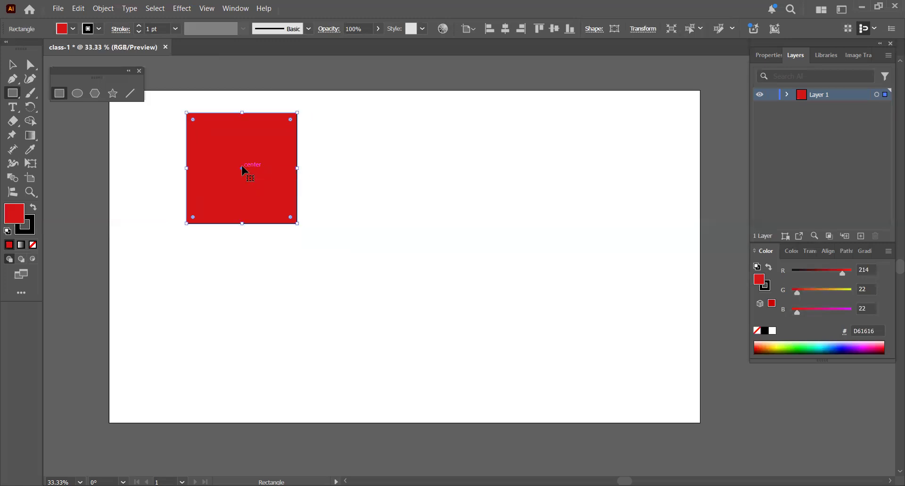
left_click_drag(244, 170, 301, 174)
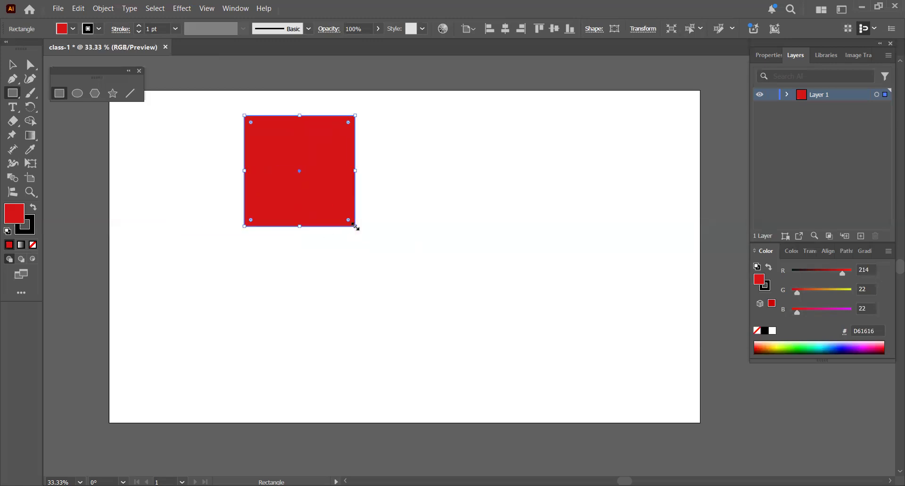
left_click_drag(356, 227, 586, 398)
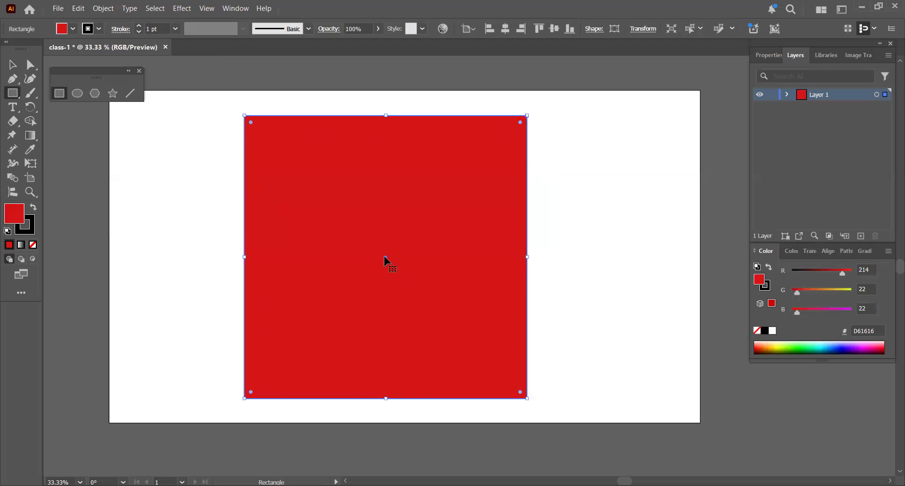
mouse_move(385, 256)
left_mouse_down()
mouse_move(303, 249)
mouse_move(374, 253)
mouse_move(366, 249)
left_mouse_up()
- Try a drag across the square with the Rectangle tool, undo it, and reposition the square with the Selection tool
left_click_drag(418, 173, 539, 173)
key("ctrl+z")
left_click(12, 65)
left_click(358, 253)
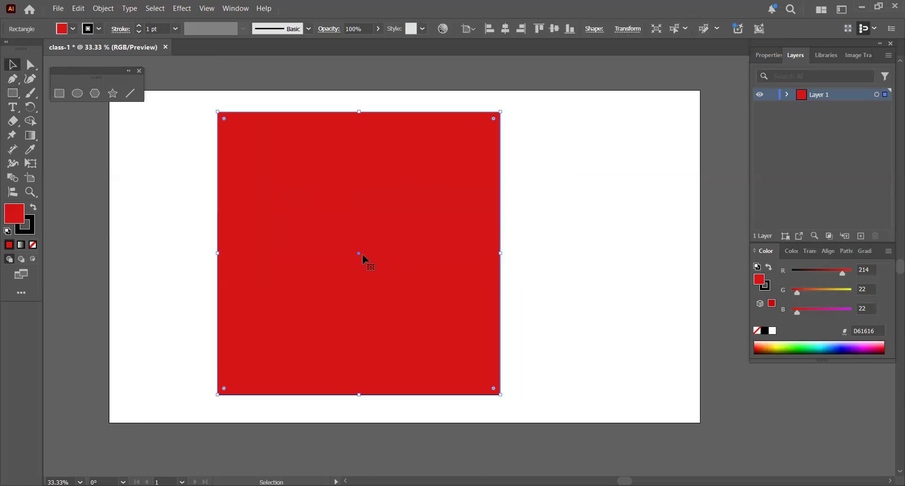
left_click_drag(397, 188, 495, 187)
left_click_drag(463, 160, 361, 181)
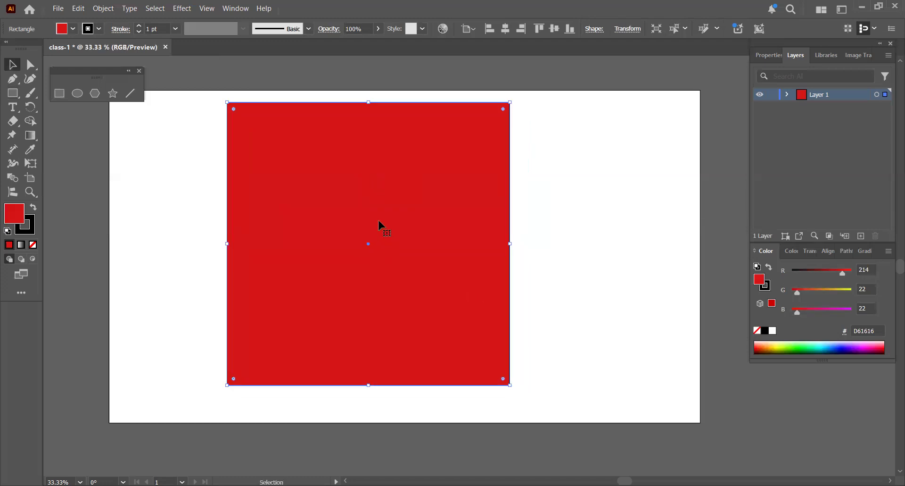
- Set the square's stroke colour to near-black 050000 and move the square about 104 px right and 18 px down
left_click(31, 233)
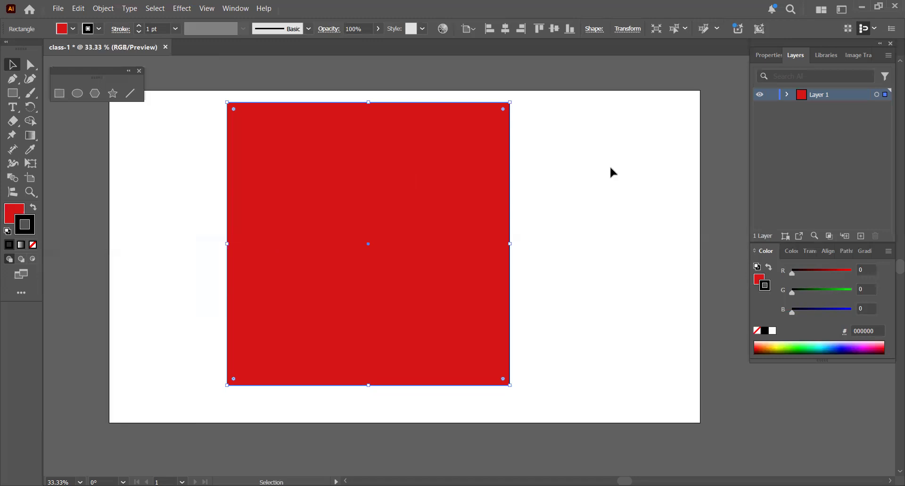
double_click(29, 230)
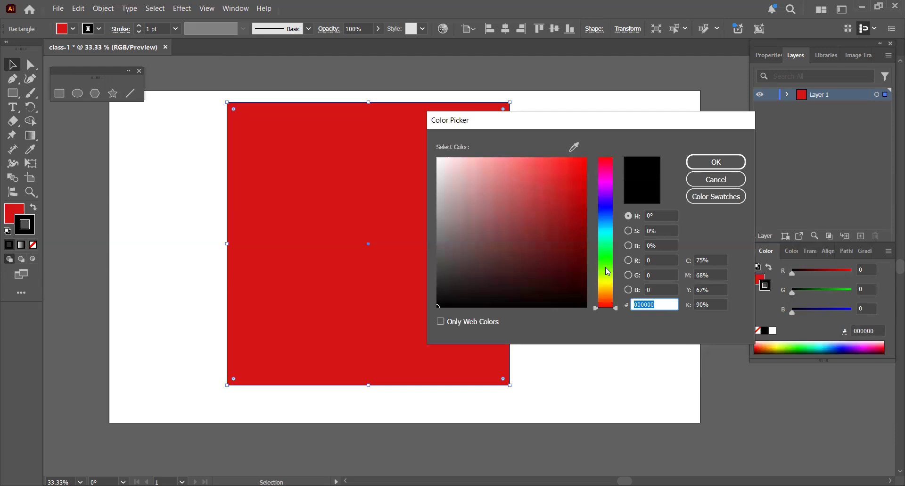
left_click(577, 304)
left_click(714, 162)
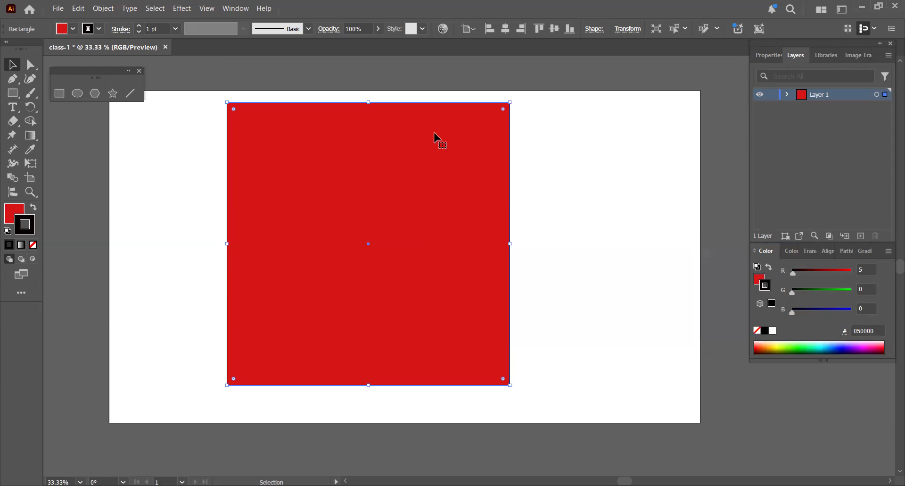
left_click_drag(366, 229, 396, 232)
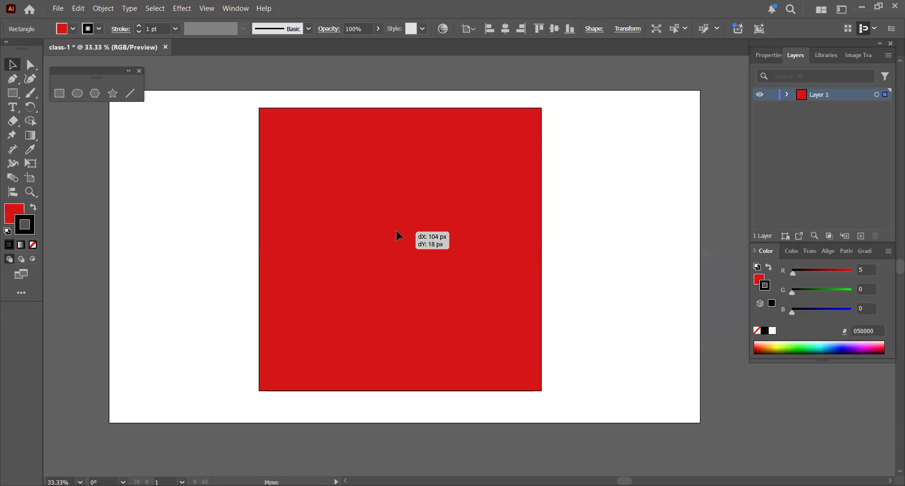
left_click_drag(397, 231, 396, 230)
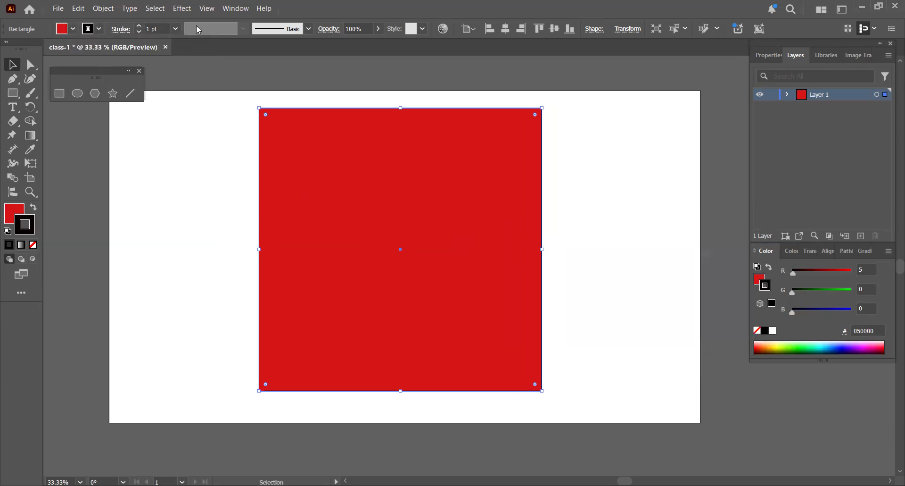
- Try dark brown and red swatches on the square's fill and settle on blue 0000FF
left_click(779, 61)
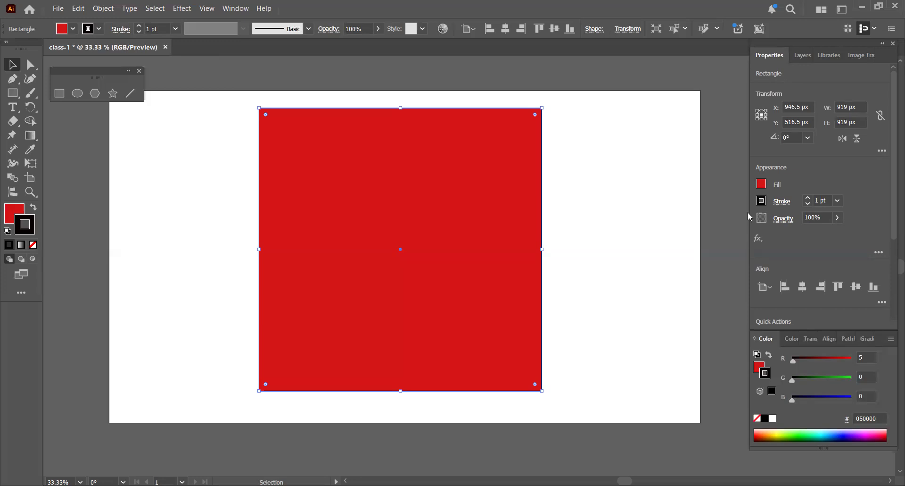
left_click(761, 184)
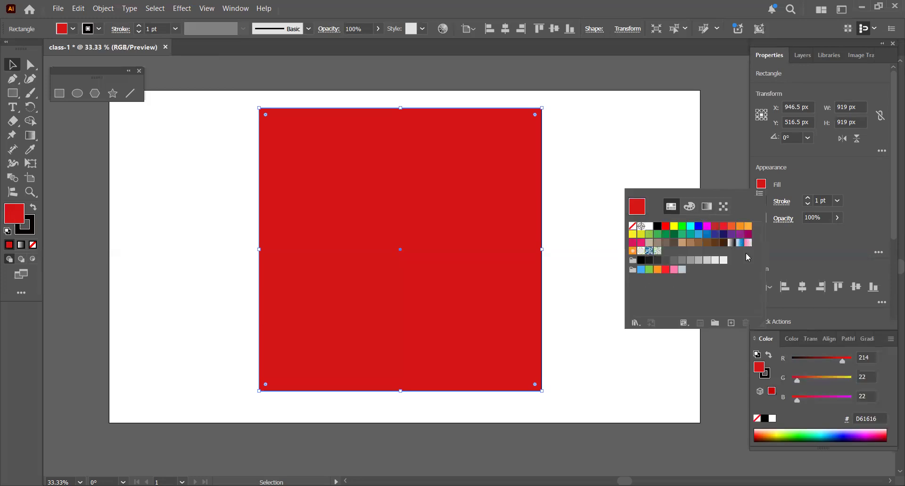
left_click(724, 242)
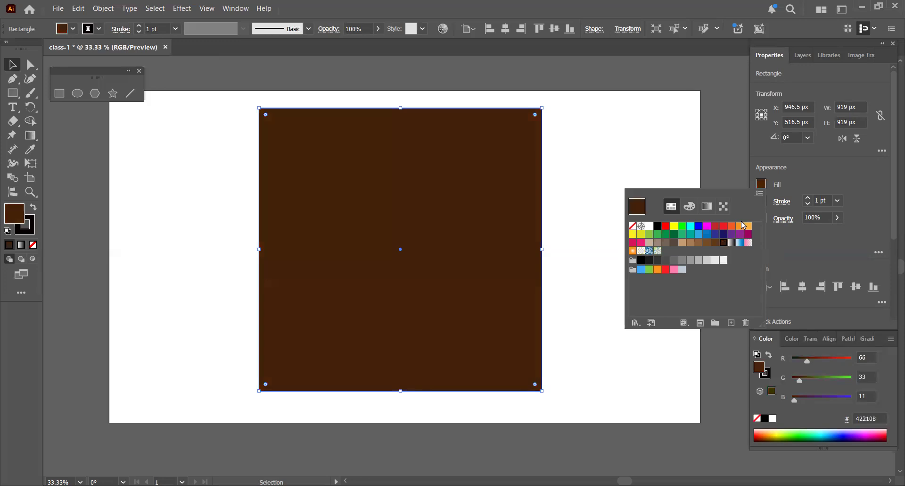
left_click(715, 226)
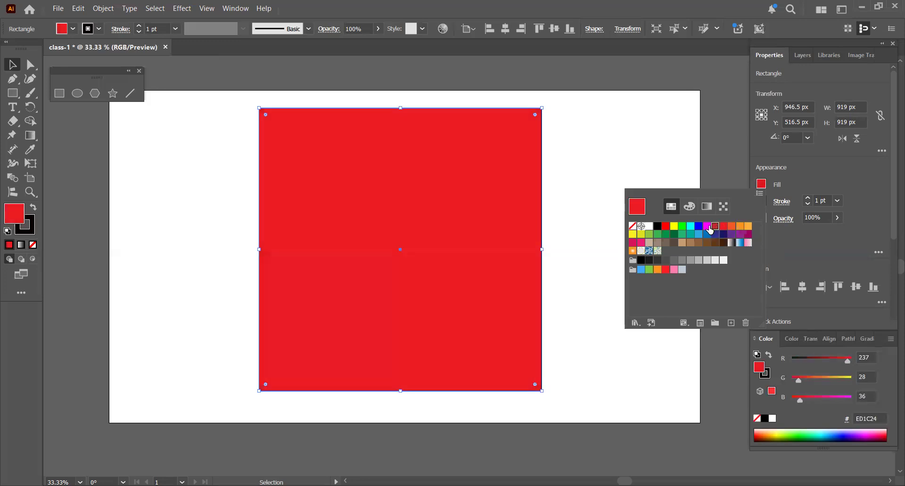
left_click(699, 226)
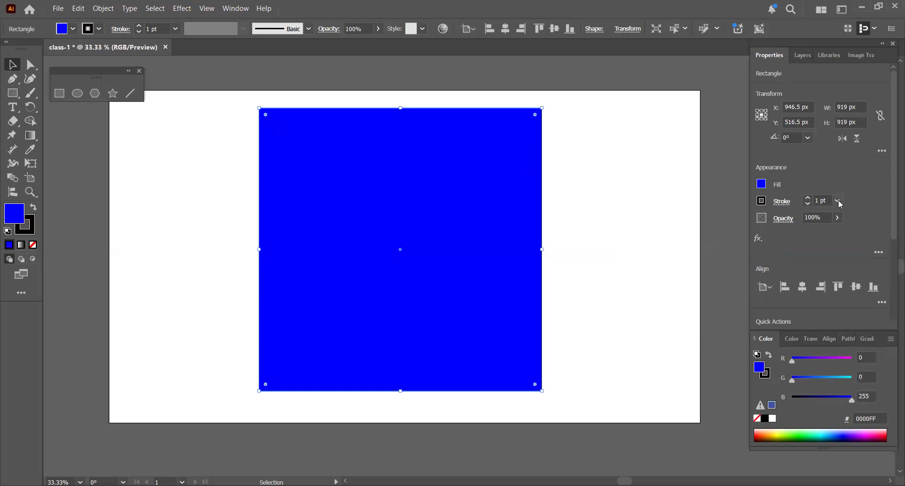
- Raise the blue square's stroke weight gradually to 305 pt
left_click(808, 198)
left_click(808, 198)
left_click(808, 198)
left_click(808, 198)
left_click(808, 198)
left_click(808, 198)
left_click(808, 198)
left_click(808, 198)
left_click(808, 198)
left_click(808, 198)
left_click(808, 198)
left_click(808, 198)
left_click(808, 198)
left_click(808, 198)
left_click(808, 198)
left_click(808, 198)
left_click(808, 198)
left_click(808, 198)
left_click(808, 198)
left_click(808, 198)
left_click(808, 198)
left_click(808, 198)
left_click(808, 198)
left_click(808, 198)
left_click(808, 198)
left_click(808, 198)
left_click(808, 198)
left_click(808, 198)
left_click(808, 198)
left_click(808, 198)
left_click(808, 198)
left_click(808, 197)
left_click(808, 198)
left_click(808, 198)
left_click(808, 198)
left_click(808, 198)
left_click(808, 198)
left_click(808, 198)
left_click(808, 198)
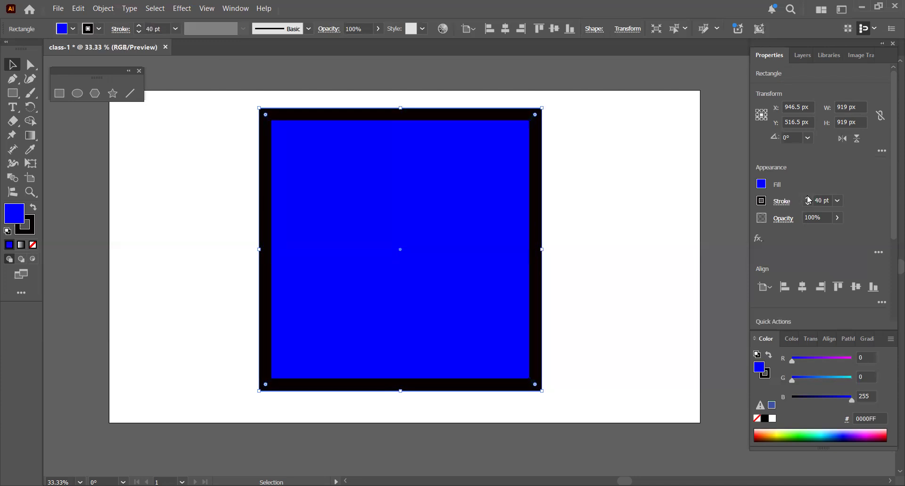
left_click(808, 198)
left_click(808, 198)
left_click(808, 197)
left_click(808, 198)
left_click(808, 198)
left_click(808, 198)
left_click(808, 198)
left_click(808, 198)
left_click(808, 198)
left_click(808, 198)
left_click(808, 198)
left_click(808, 198)
left_click(808, 198)
left_click(808, 198)
left_click(808, 198)
left_click(808, 198)
left_click(808, 198)
left_click(808, 198)
left_click(808, 198)
left_click(808, 198)
left_click(808, 198)
left_click(808, 198)
left_click(808, 197)
left_click(807, 197)
left_click(807, 198)
left_click(808, 198)
left_click(808, 198)
left_click(808, 198)
left_click(808, 198)
left_click(808, 198)
left_click(808, 198)
left_click(808, 198)
left_click(808, 198)
left_click(807, 198)
left_click(807, 198)
left_click(808, 198)
left_click(807, 198)
left_click(808, 198)
left_click(807, 198)
left_click(808, 198)
left_click(807, 198)
left_click(808, 198)
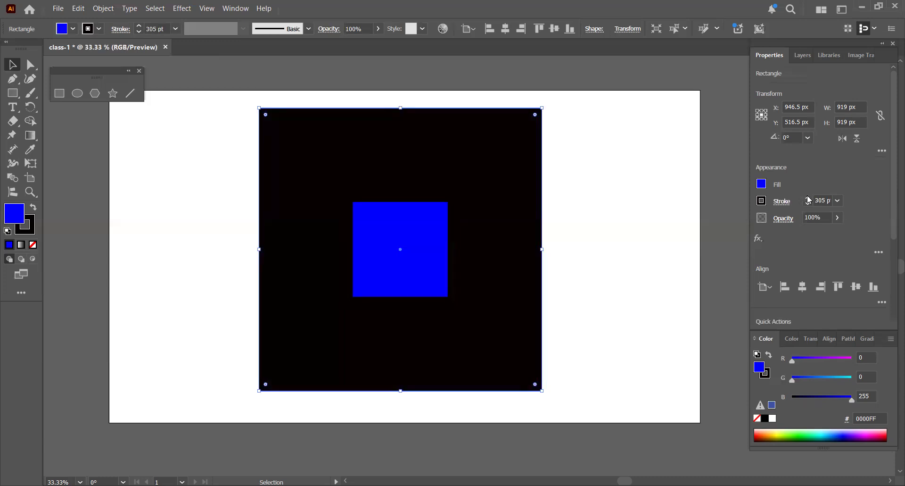
- Set the blue square's stroke weight to 54 pt
double_click(830, 200)
type("5")
left_click_drag(830, 201, 796, 207)
type("54")
key("Return")
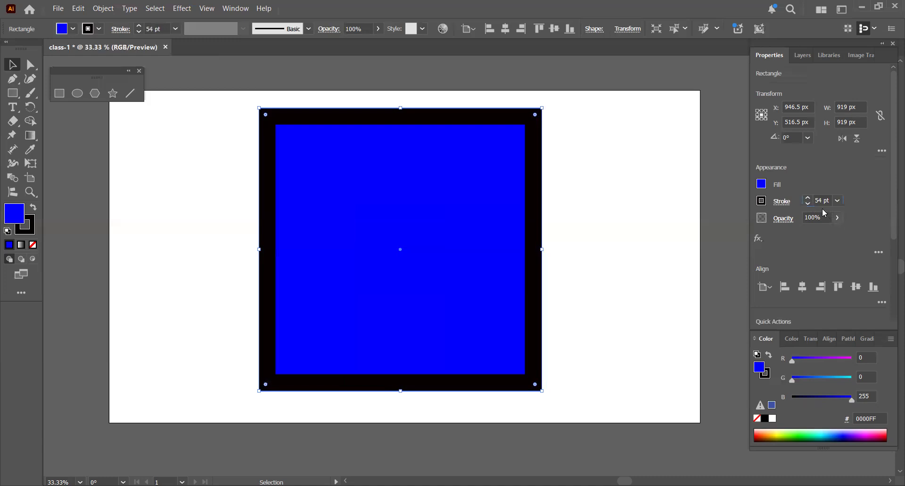
- Set the blue square's stroke weight to 5 pt
left_click_drag(824, 201, 799, 205)
type("5")
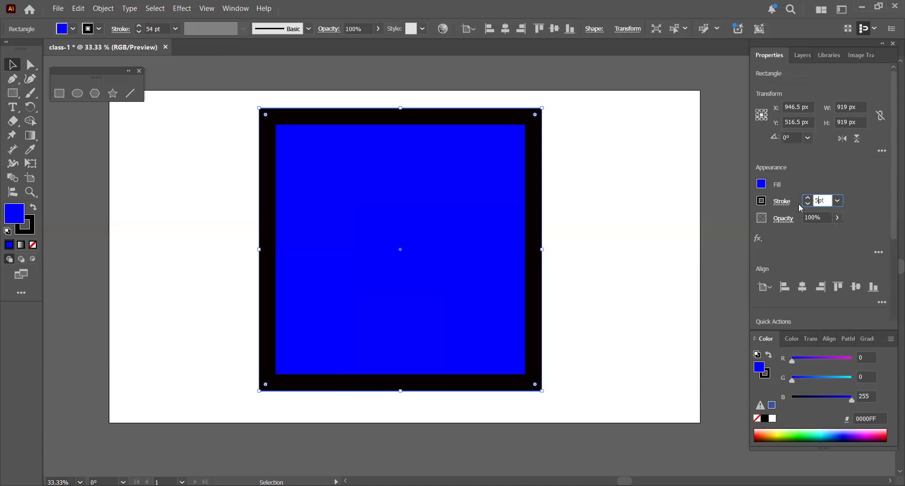
key("Return")
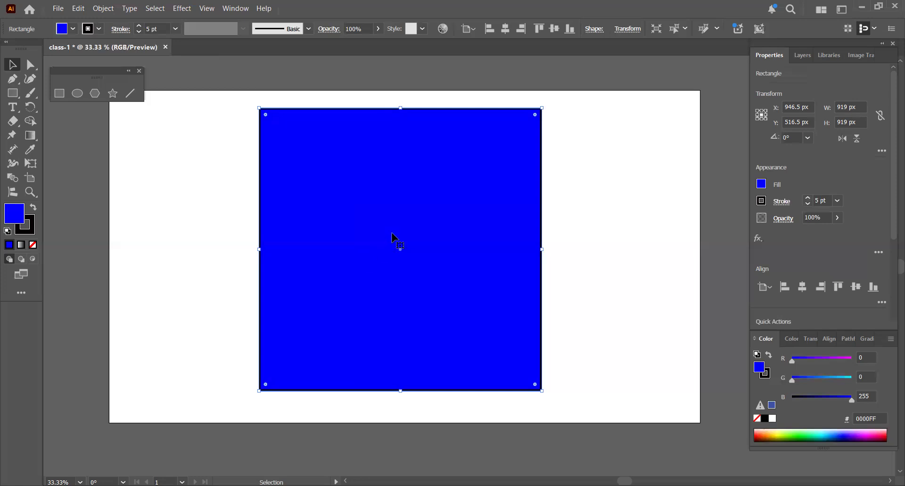
- Move the blue square toward the artboard's left side and place a duplicate scaled to 443 px on its right
left_click_drag(311, 236, 194, 236)
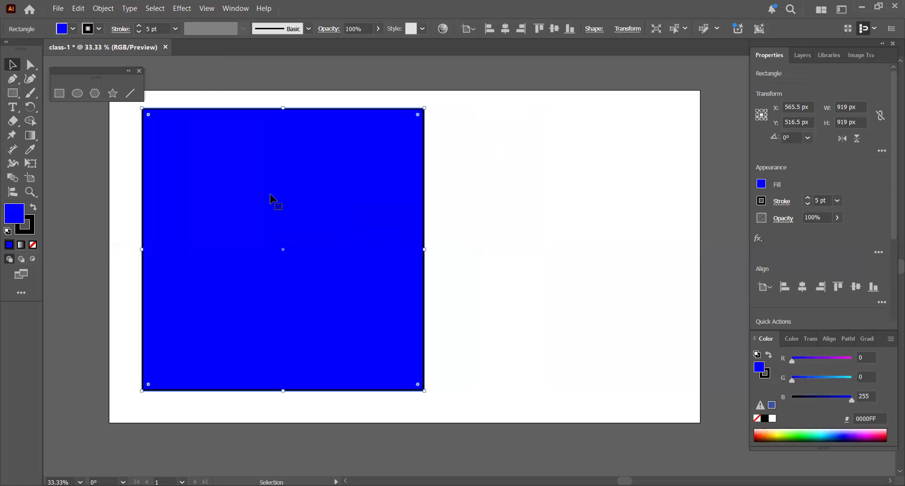
left_click_drag(548, 213, 550, 204)
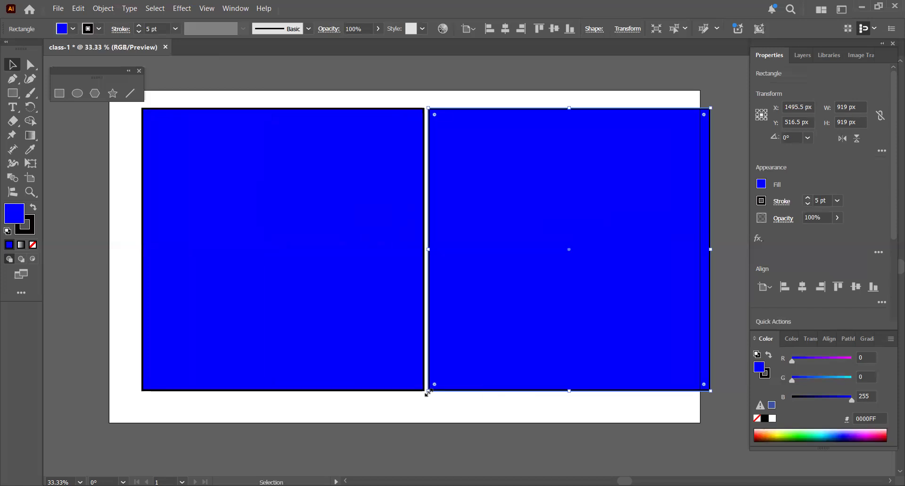
left_click_drag(427, 391, 526, 165)
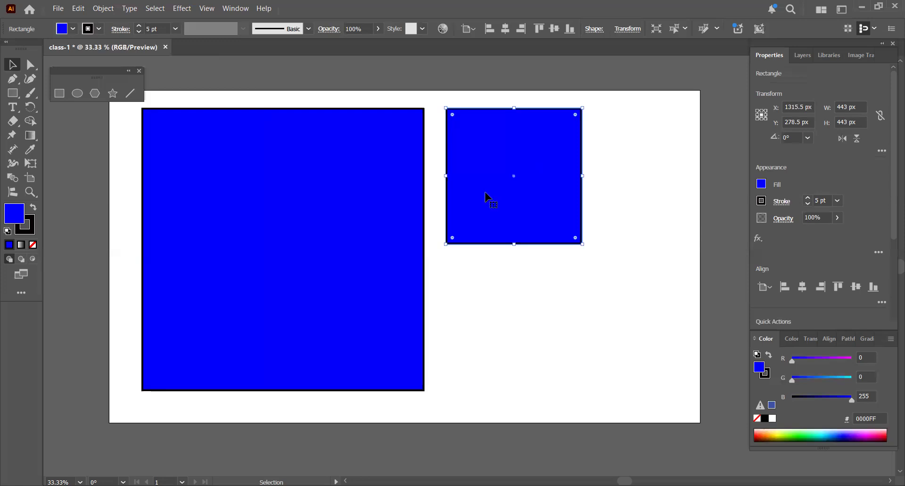
- Fill the small duplicate with red C1272D and place it beside the blue square at X 1283.5 px, Y 278.5 px
left_click_drag(514, 153, 528, 173)
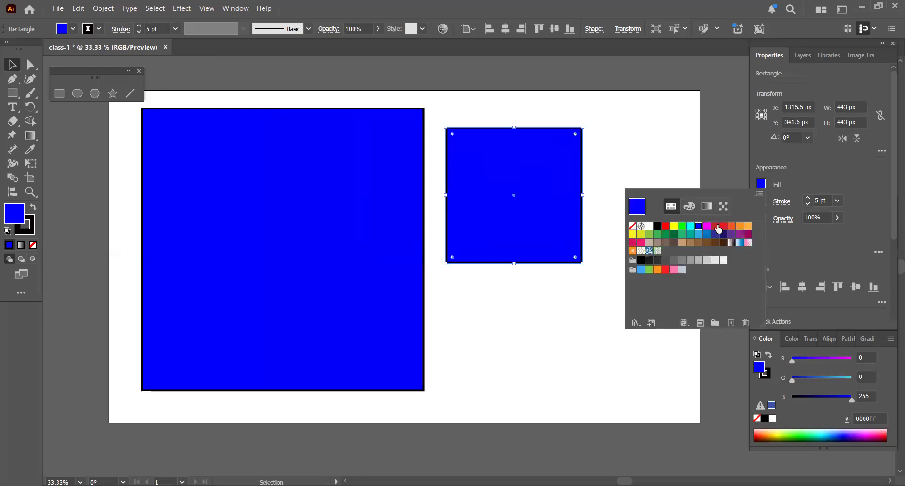
left_click(716, 227)
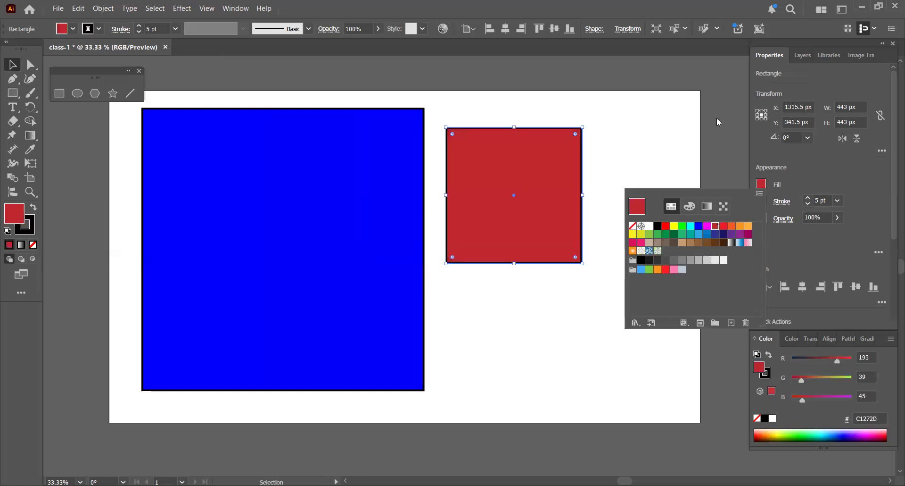
left_click_drag(544, 152, 534, 131)
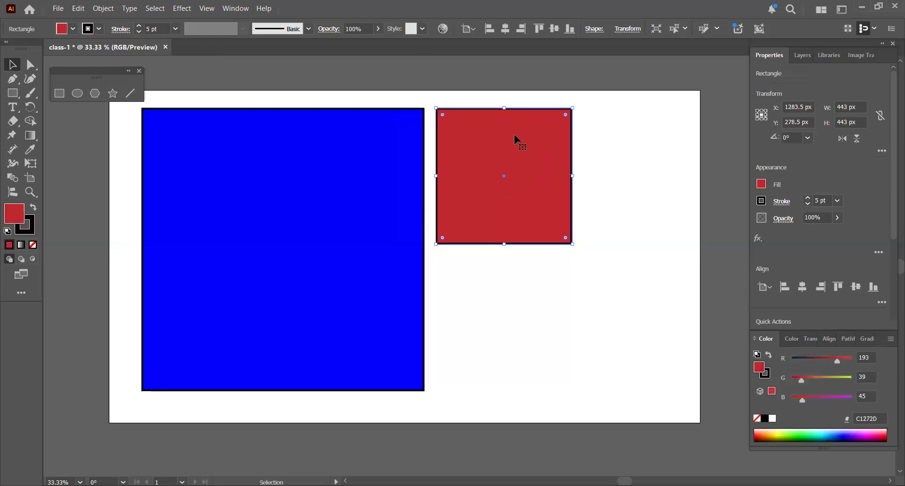
- Duplicate the red square and place the copy below it at about X 1393.5 px, Y 761.5 px
left_click_drag(538, 152, 650, 153)
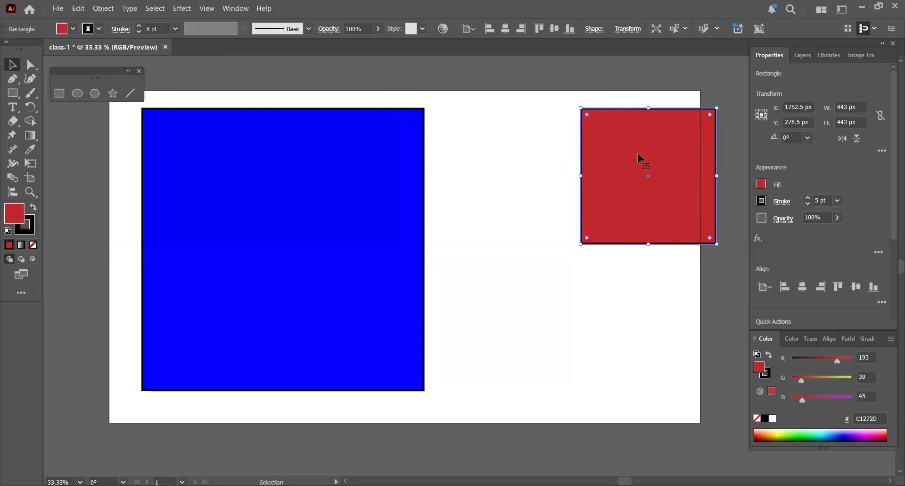
key("ctrl+z")
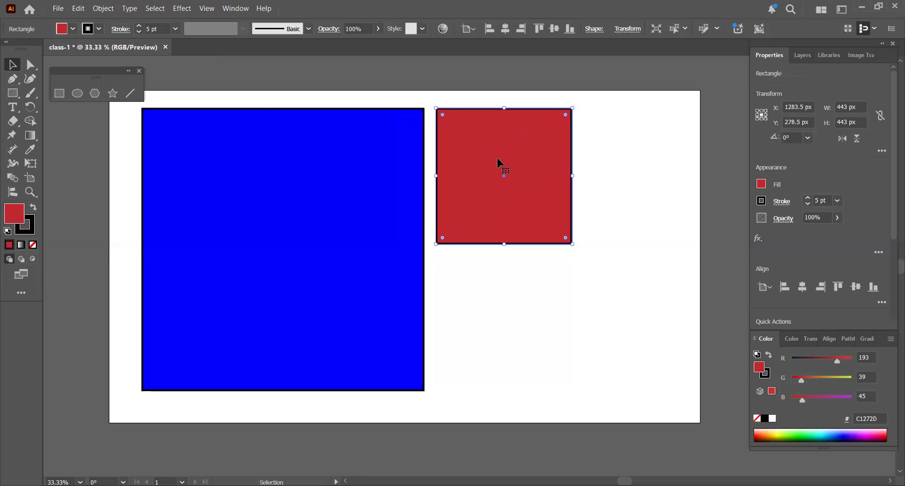
left_click_drag(499, 162, 644, 161)
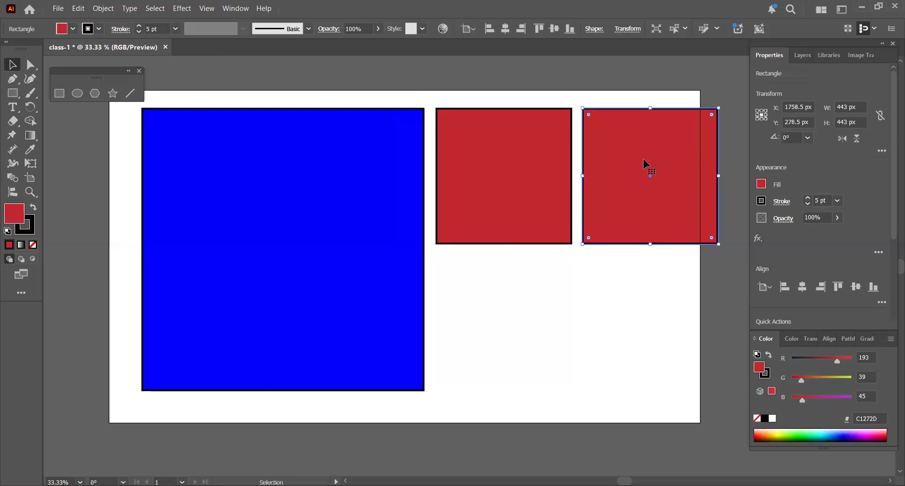
left_click_drag(644, 162, 533, 309)
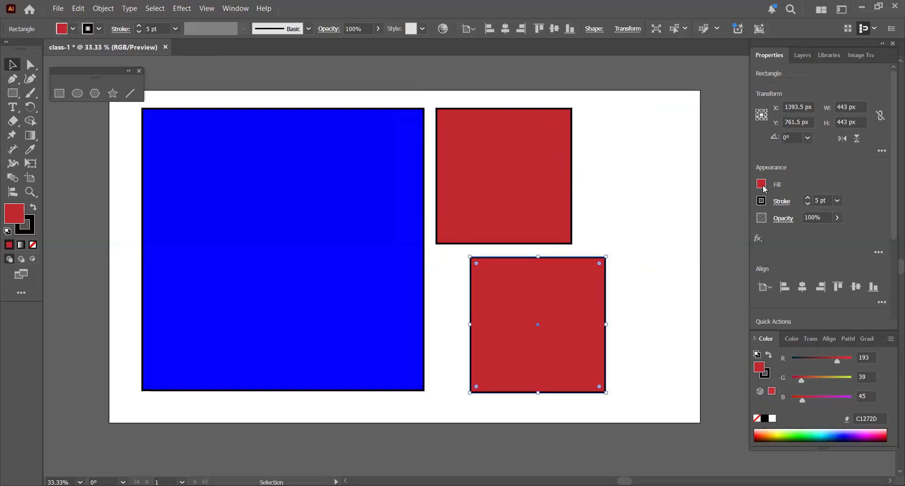
- Fill the lower red square with orange FBB03B
left_click(764, 188)
left_click(748, 226)
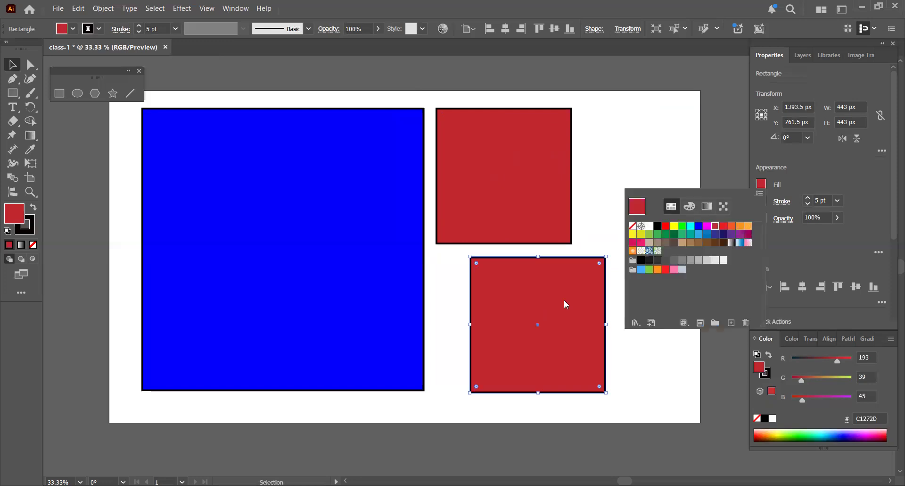
left_click(633, 156)
- Stack the squares: blue at X 536.5, Y 516.5 px, red over its upper-right corner, and orange above red at X 925.5, Y 198.5 px
left_click_drag(559, 156, 589, 162)
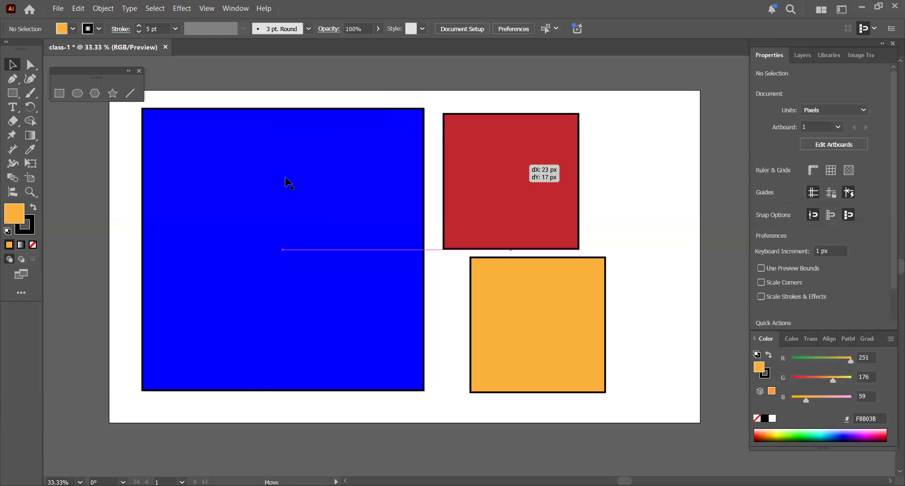
left_click_drag(248, 193, 277, 182)
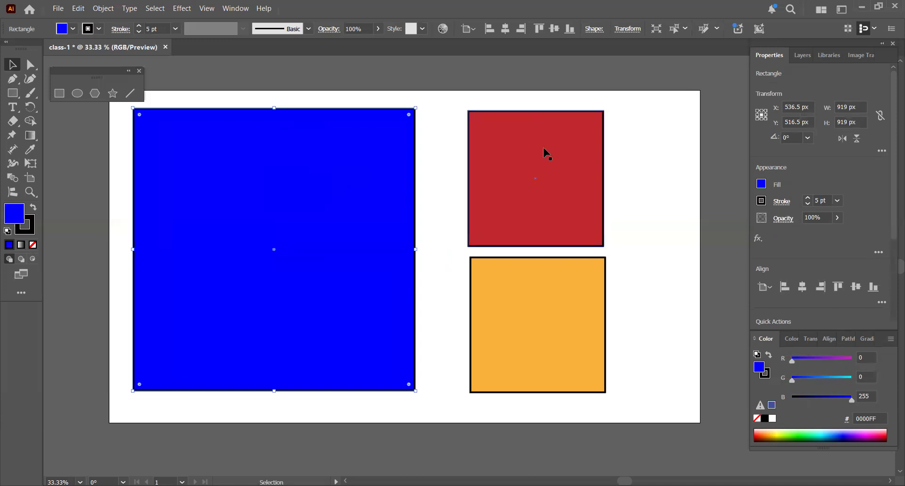
left_click_drag(518, 142, 366, 151)
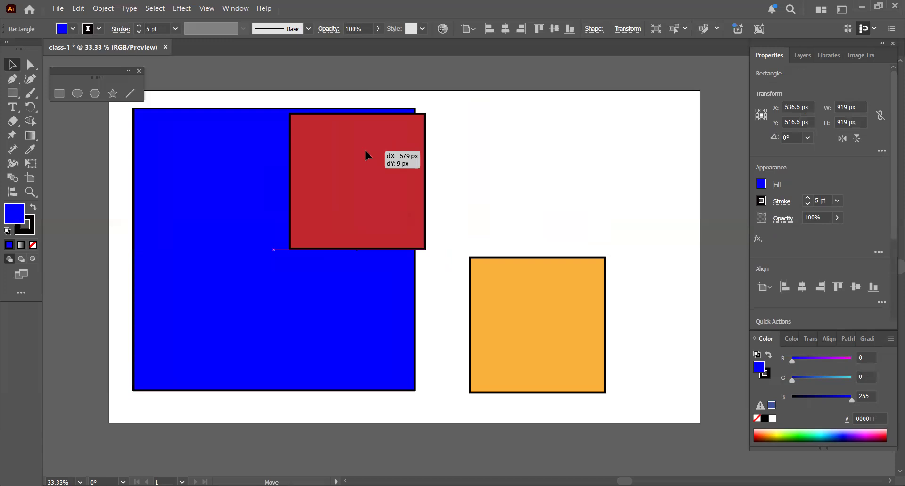
left_click_drag(353, 205, 366, 138)
left_click_drag(546, 319, 385, 148)
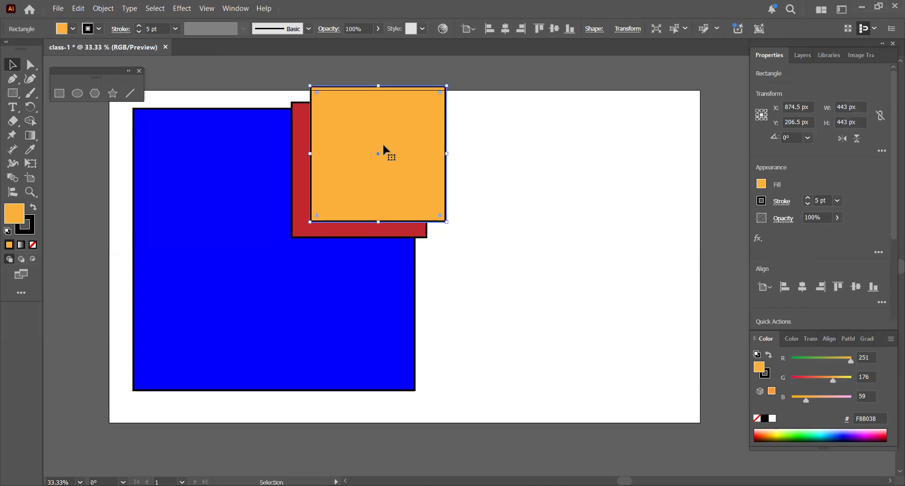
mouse_move(383, 145)
left_mouse_down()
mouse_move(434, 155)
mouse_move(382, 139)
left_mouse_up()
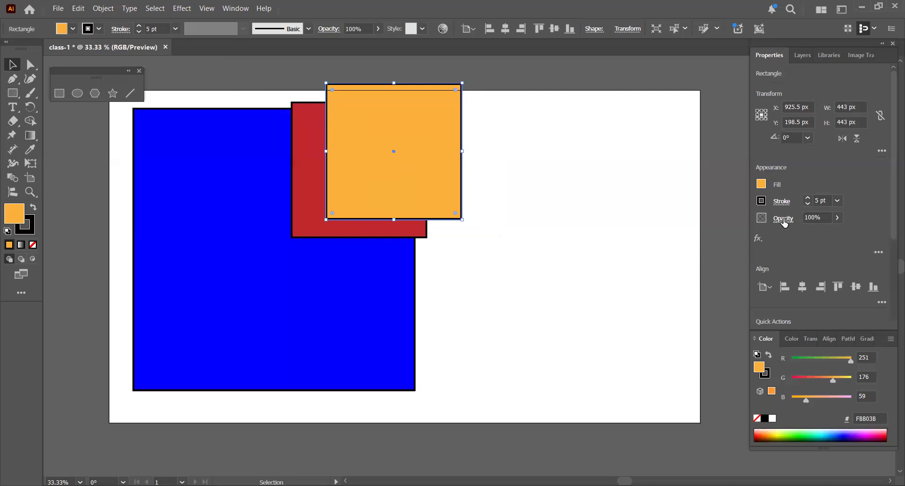
- Reduce the orange square's opacity to 58% and the red square's opacity to 63%
left_click(838, 218)
left_click_drag(836, 236, 817, 234)
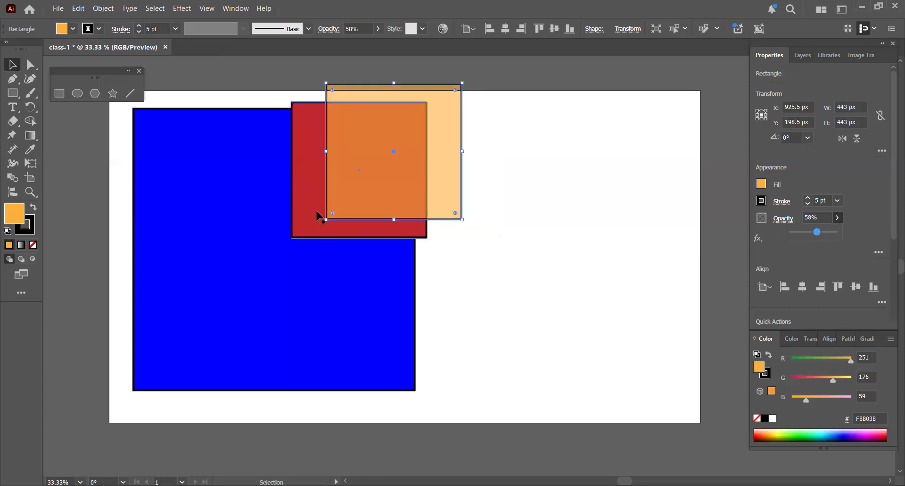
left_click(301, 217)
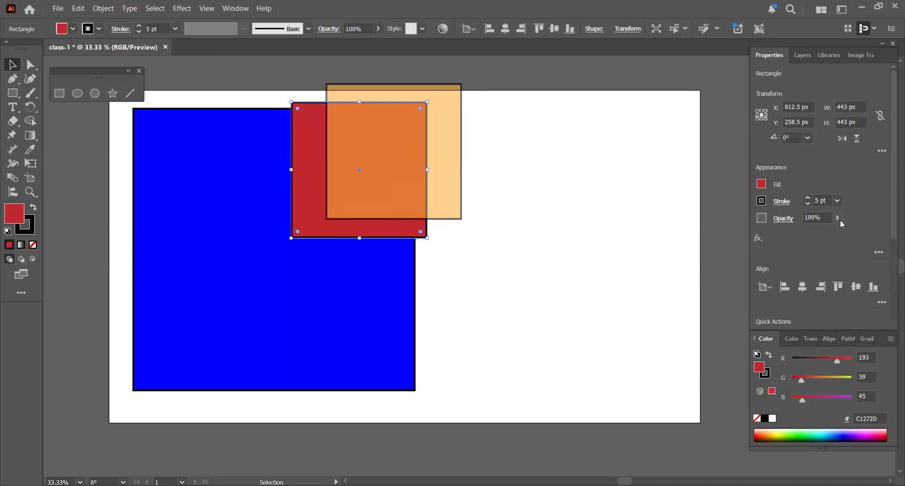
left_click(837, 218)
left_click_drag(835, 231, 821, 236)
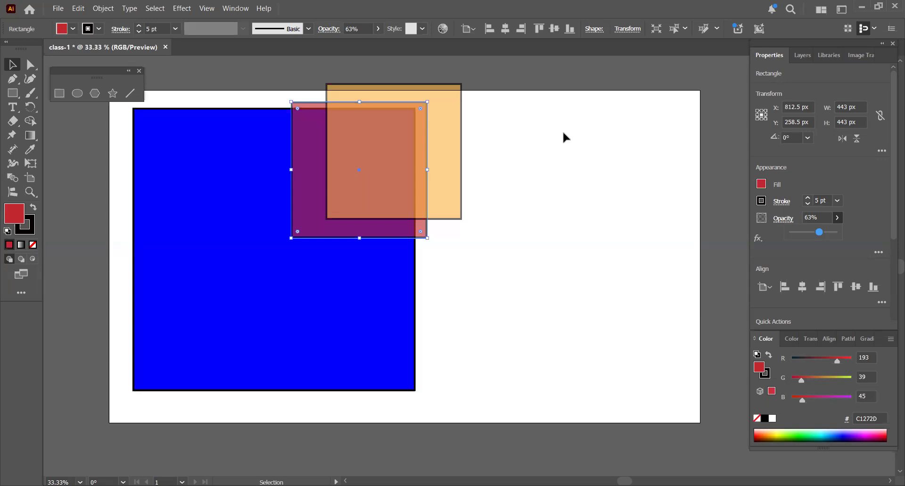
- Restore the opacity of the red and orange squares to 100%
left_click_drag(820, 233, 835, 233)
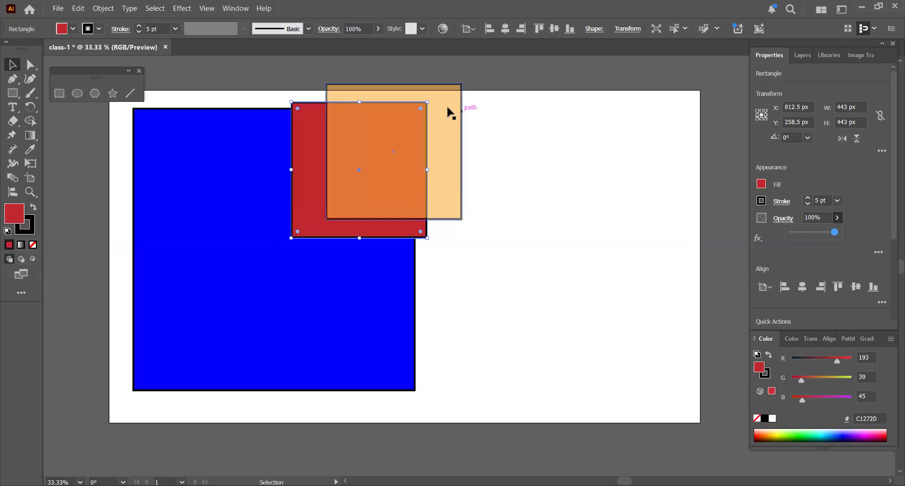
left_click(838, 219)
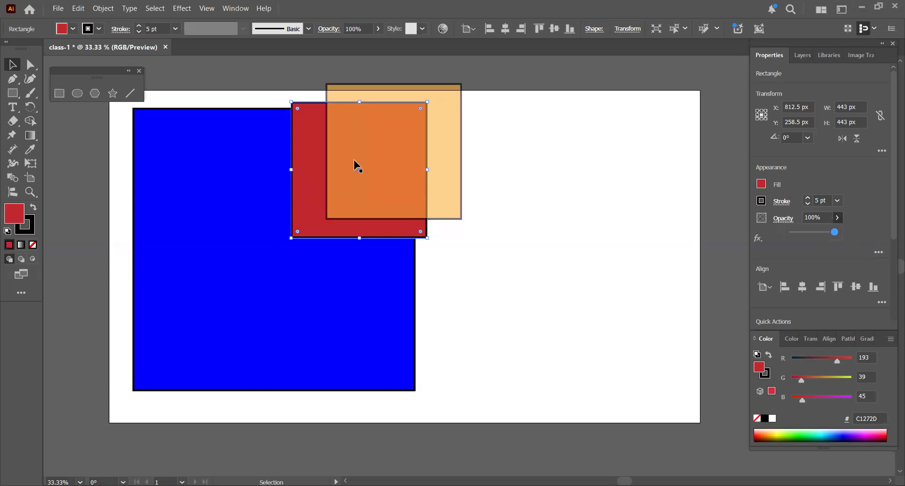
left_click(449, 106)
left_click(838, 218)
left_click_drag(842, 232, 875, 235)
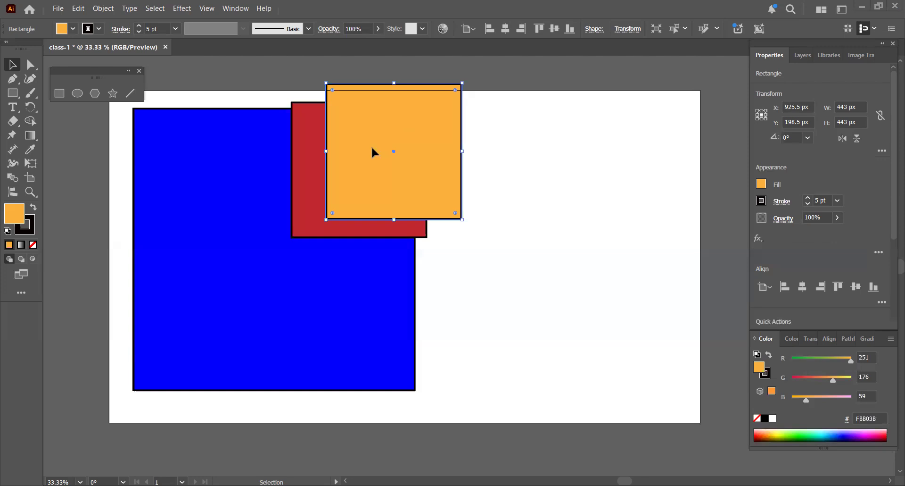
- Set the orange square's opacity to 43% and place it overlapping the red square's lower edge and the blue square's right edge
left_click_drag(371, 146, 337, 164)
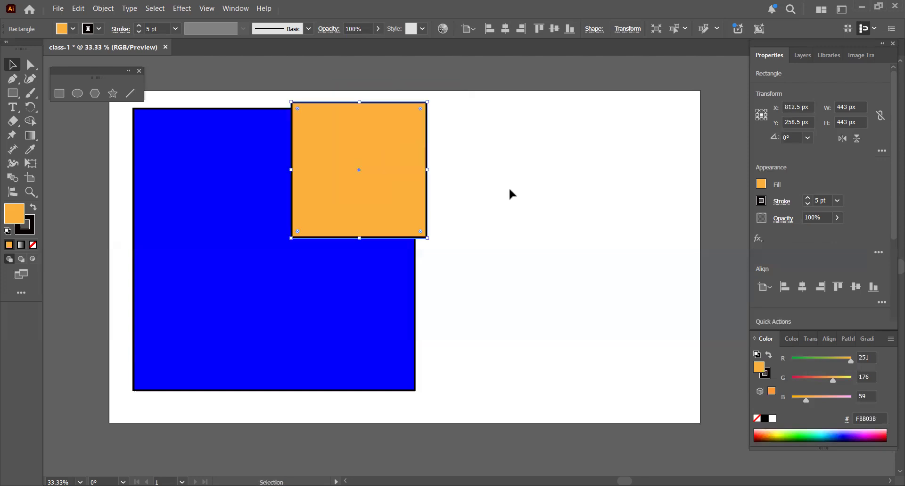
left_click(839, 216)
left_click_drag(831, 233, 810, 233)
mouse_move(811, 232)
left_mouse_down()
mouse_move(818, 233)
mouse_move(811, 233)
left_mouse_up()
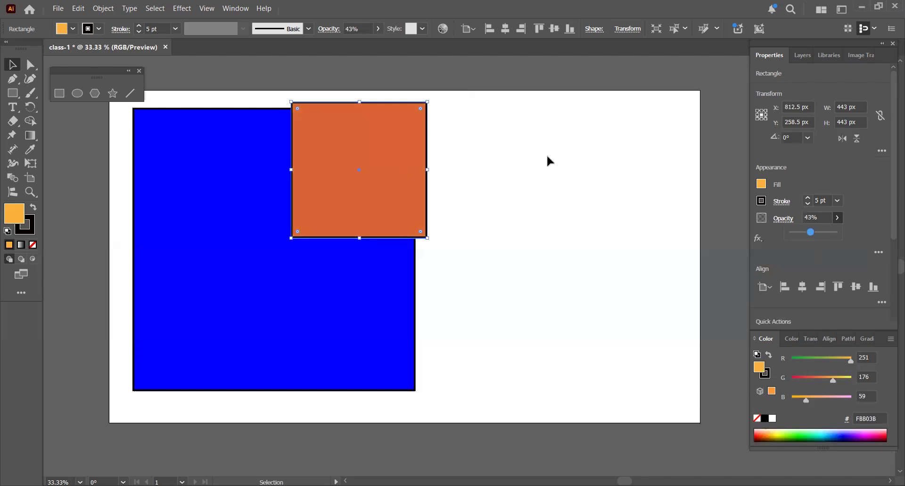
left_click_drag(551, 183, 433, 286)
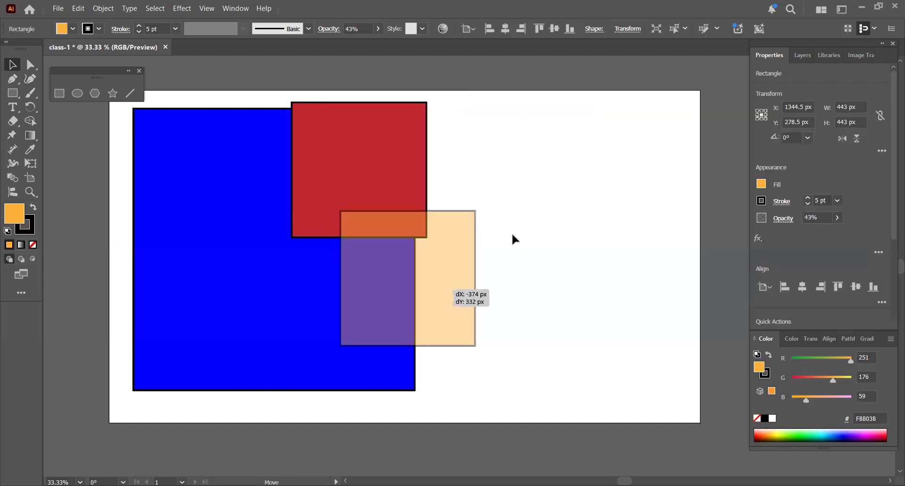
left_click(559, 194)
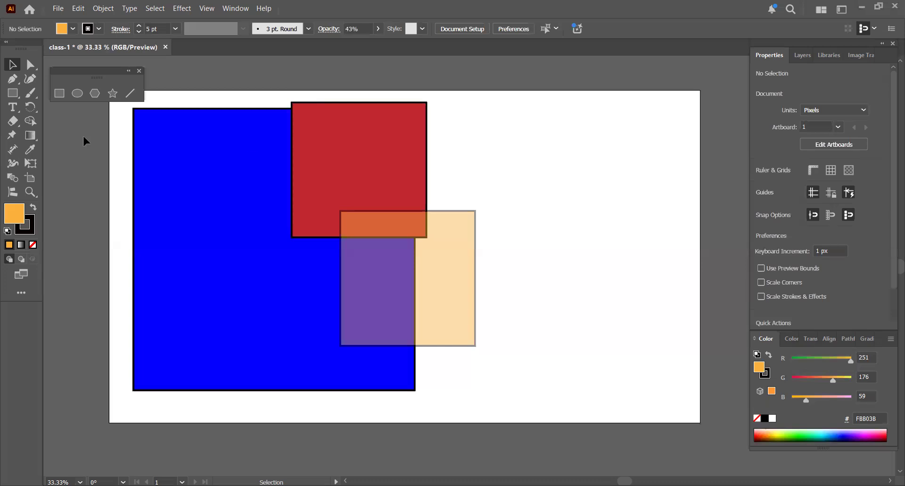
- Draw an ellipse about 676 px wide and 853 px high to the right of the squares
left_click(77, 93)
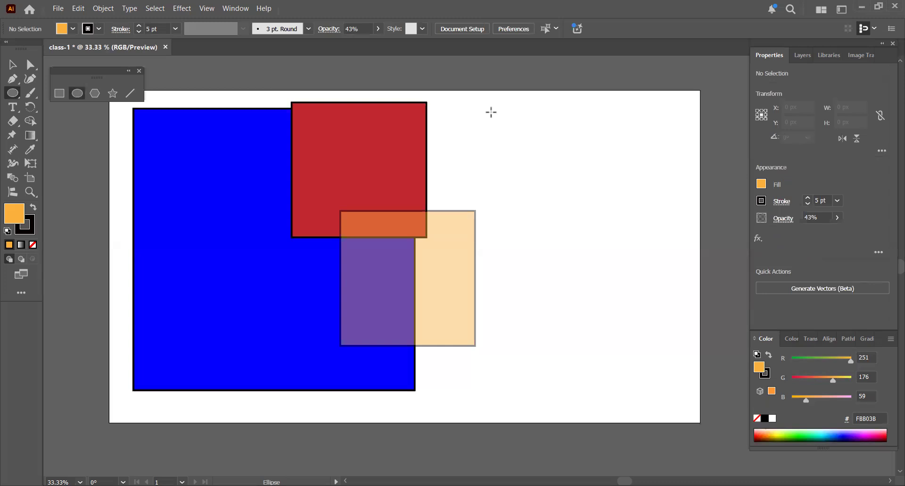
mouse_move(484, 109)
left_mouse_down()
mouse_move(580, 174)
mouse_move(584, 189)
left_mouse_up()
left_click_drag(500, 171, 692, 373)
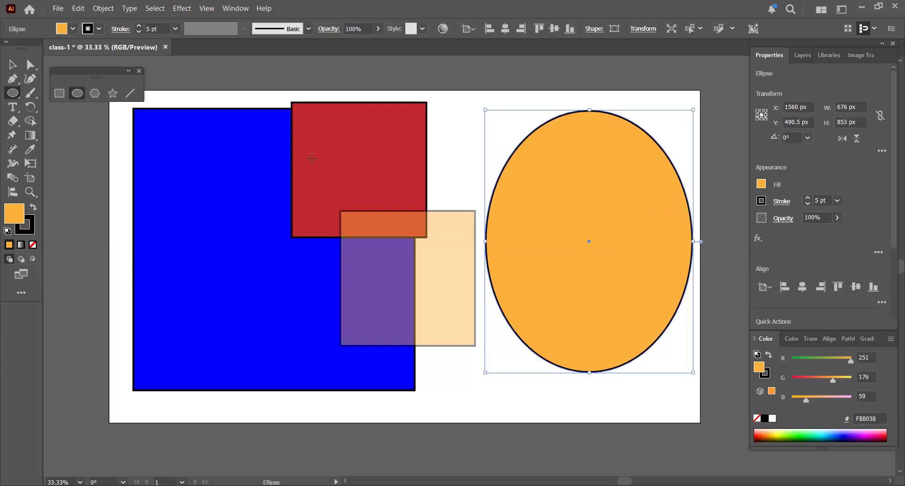
- Clear the artboard by deleting the blue, red and orange squares and the orange ellipse
left_click(11, 65)
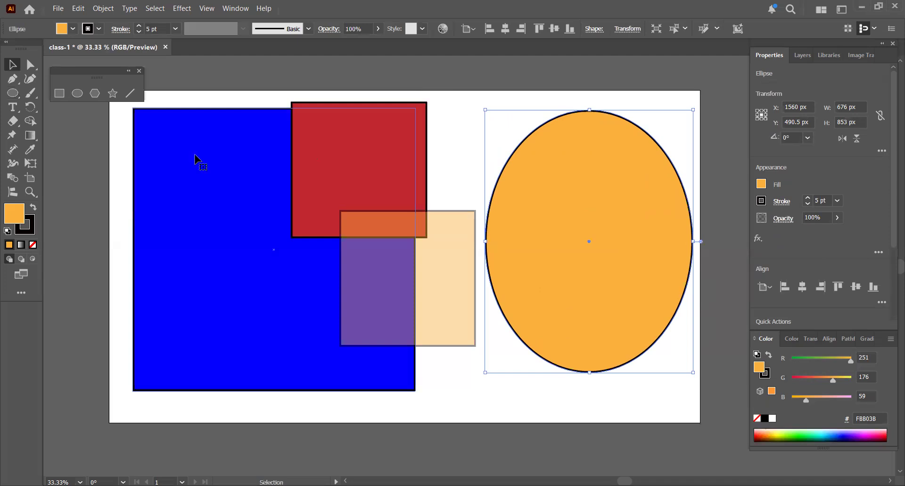
left_click(195, 159)
key("Delete")
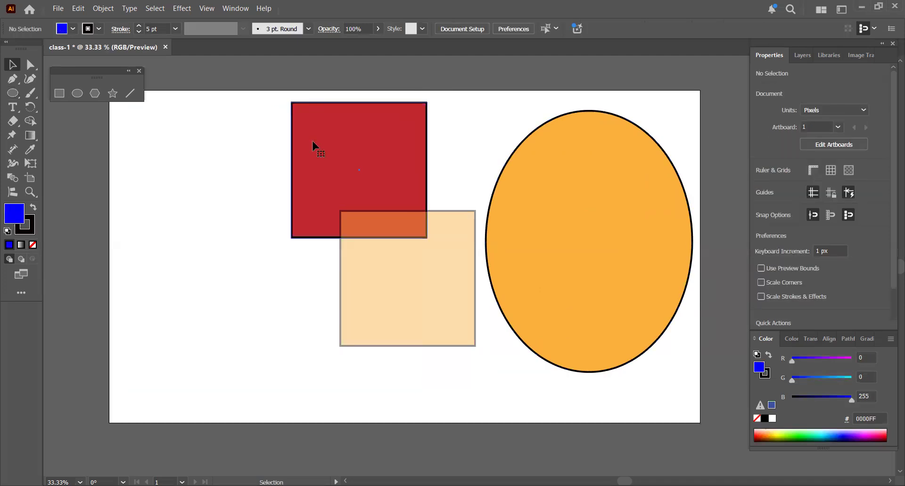
left_click(370, 238)
key("Delete")
left_click(417, 227)
key("Delete")
left_click_drag(591, 231, 362, 224)
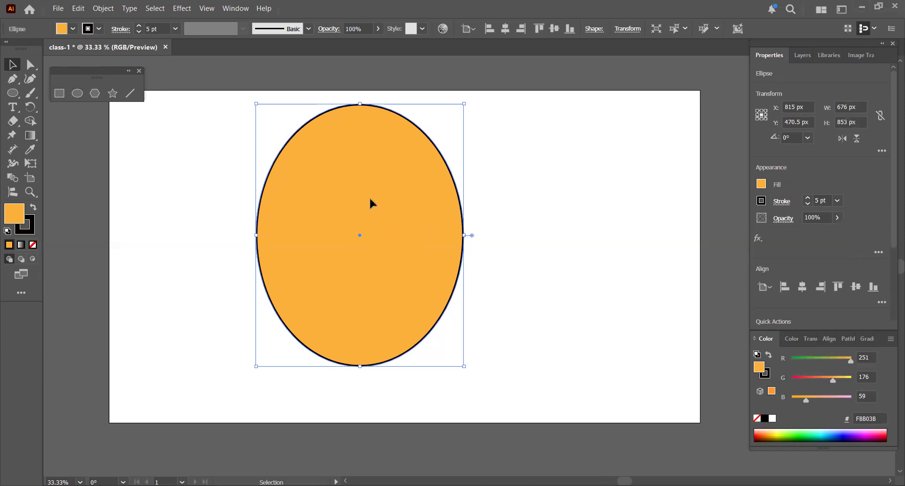
key("Delete")
- Draw a circle about 803 px in diameter near the artboard's centre, at about X 939.5 px, Y 521.5 px
left_click(77, 94)
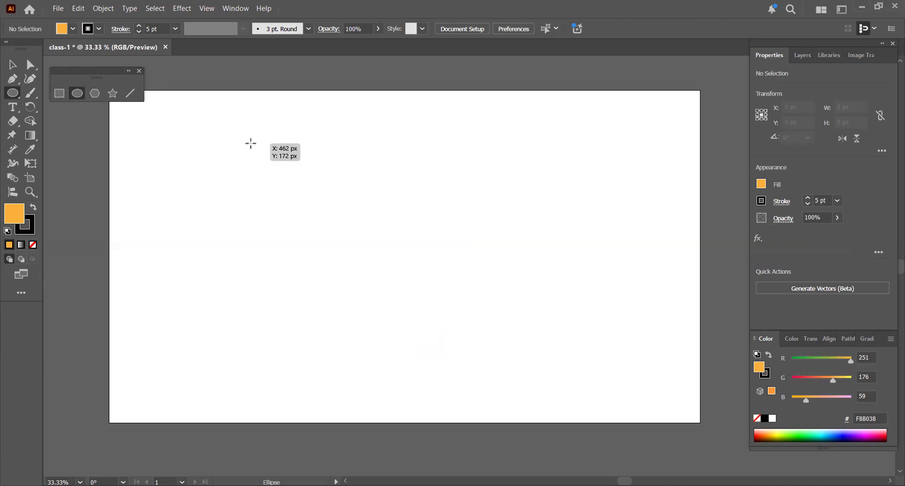
left_click_drag(252, 143, 498, 208)
left_click_drag(374, 282, 398, 265)
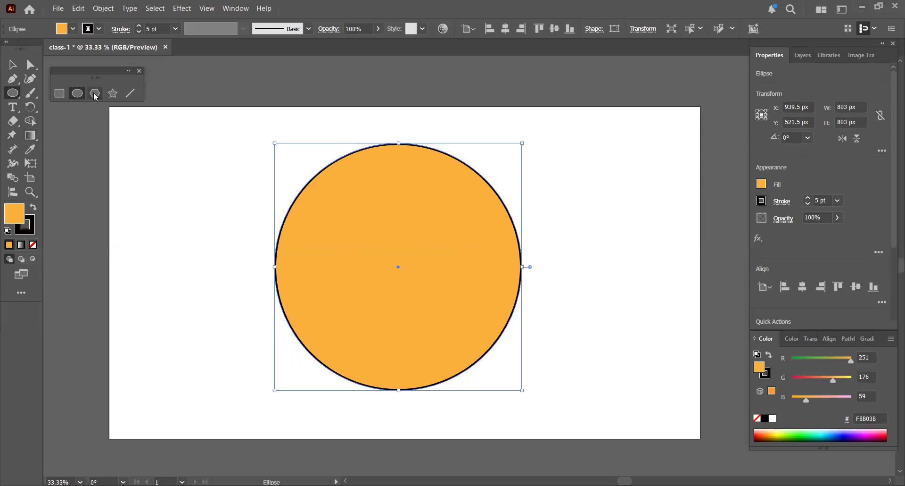
- Draw a square about 343 px wide to the right of the circle and position it near the artboard's upper-right corner
left_click(59, 93)
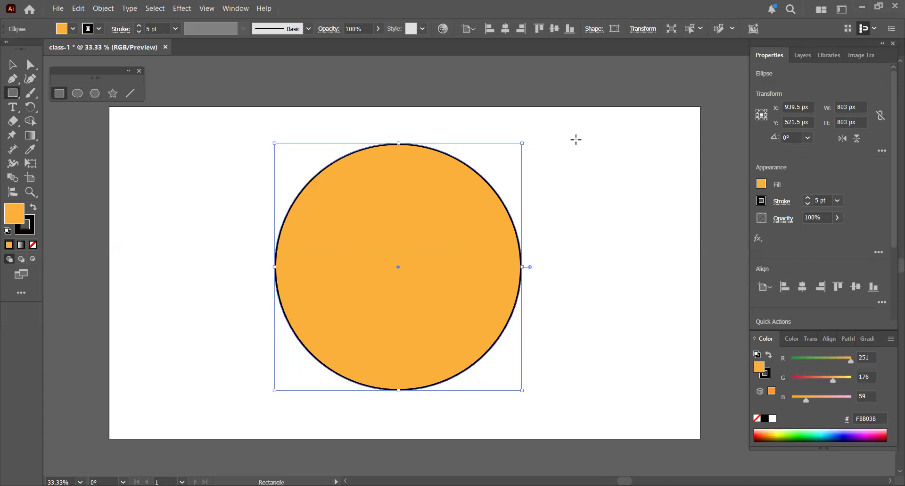
left_click_drag(576, 139, 683, 209)
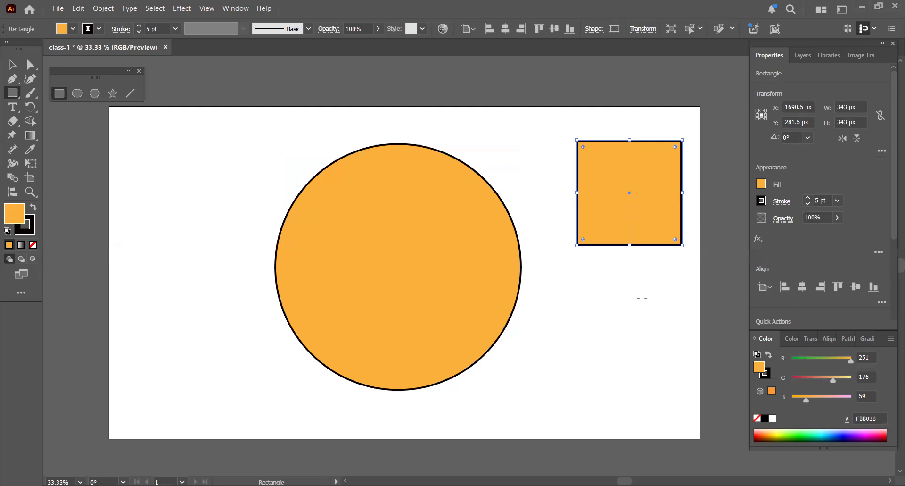
mouse_move(629, 191)
left_mouse_down()
mouse_move(581, 191)
mouse_move(522, 142)
mouse_move(299, 158)
mouse_move(559, 165)
mouse_move(620, 188)
mouse_move(625, 175)
left_mouse_up()
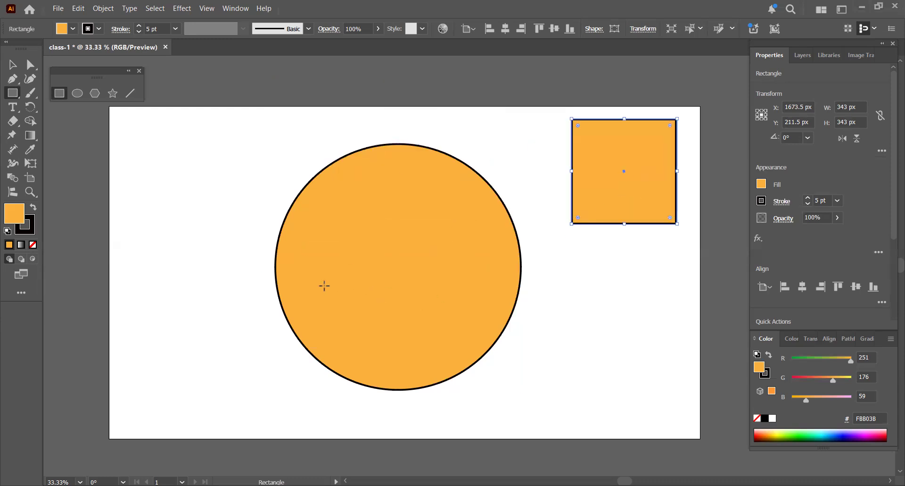
left_click(350, 262)
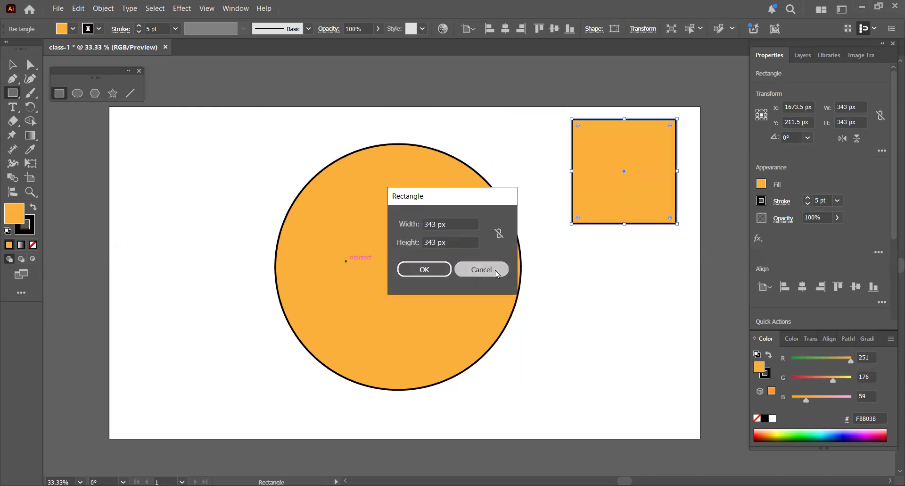
left_click(495, 270)
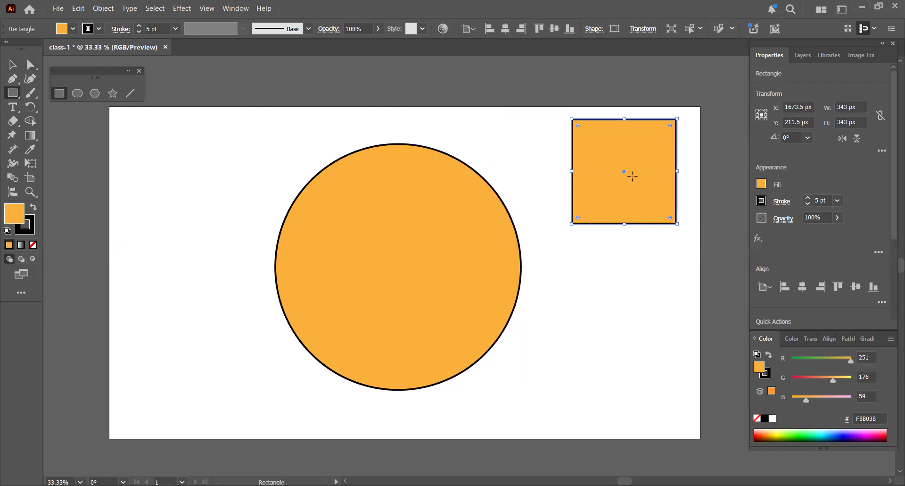
left_click_drag(622, 171, 653, 161)
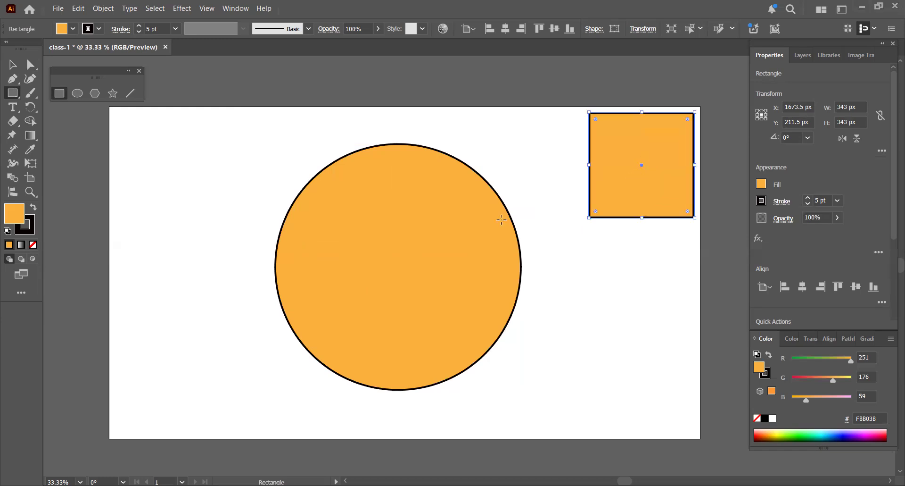
- Try to move the circle while the Rectangle tool is active
left_click(394, 239)
type("3")
key("Return")
left_click_drag(405, 254, 407, 255)
left_click(350, 234)
left_click(364, 216)
key("Escape")
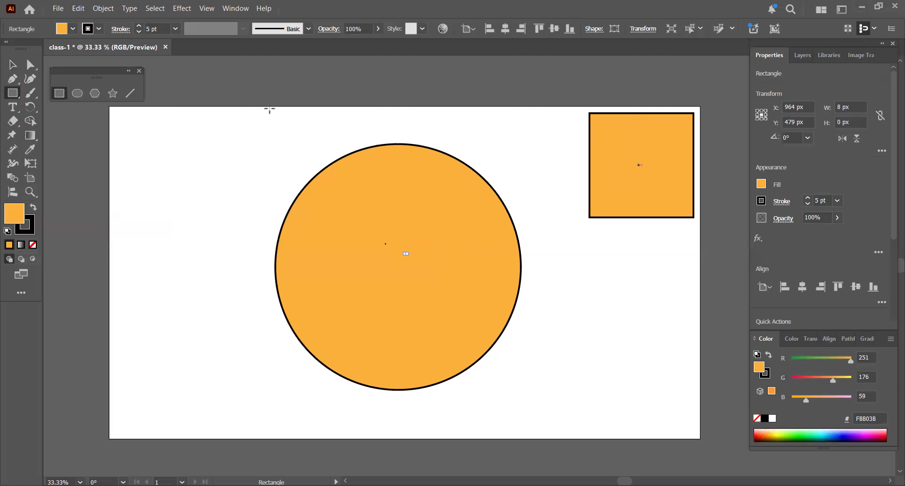
- Move the circle to about X 467.5 px, Y 530.5 px on the artboard's left side and shift the square toward it
left_click(9, 65)
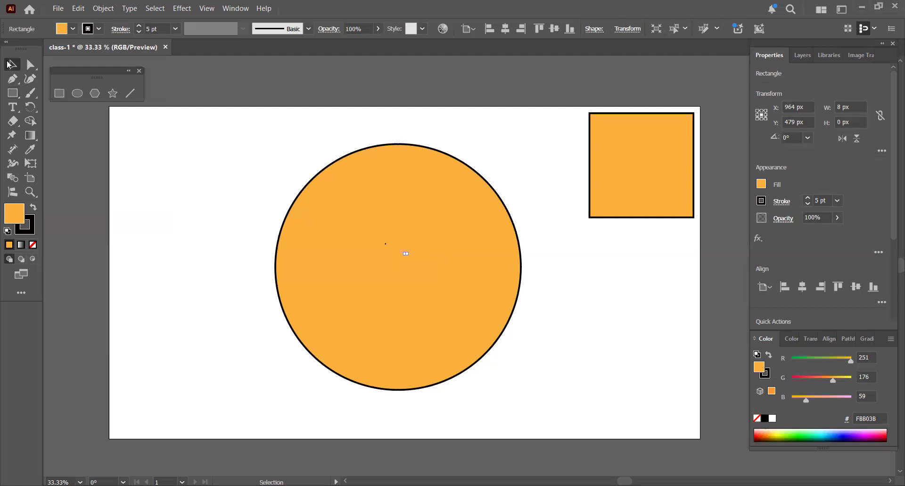
left_click_drag(406, 254, 250, 224)
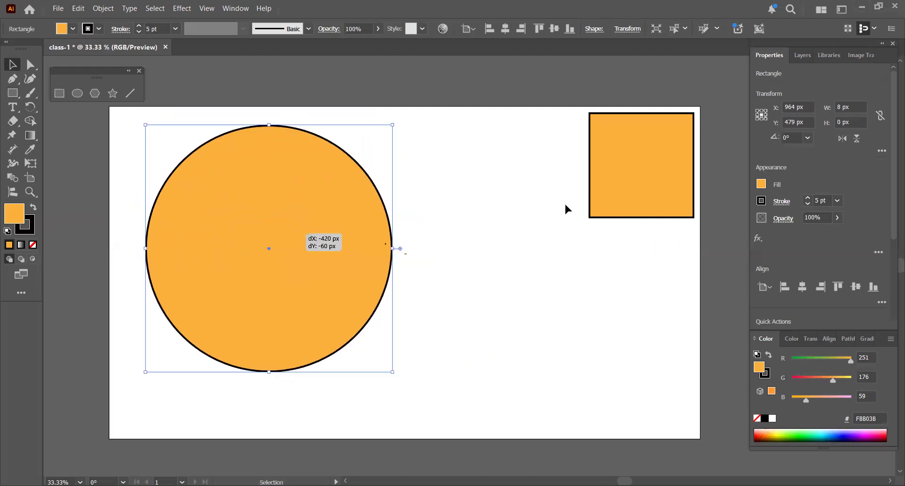
left_click_drag(616, 147, 530, 151)
left_click_drag(299, 218, 239, 220)
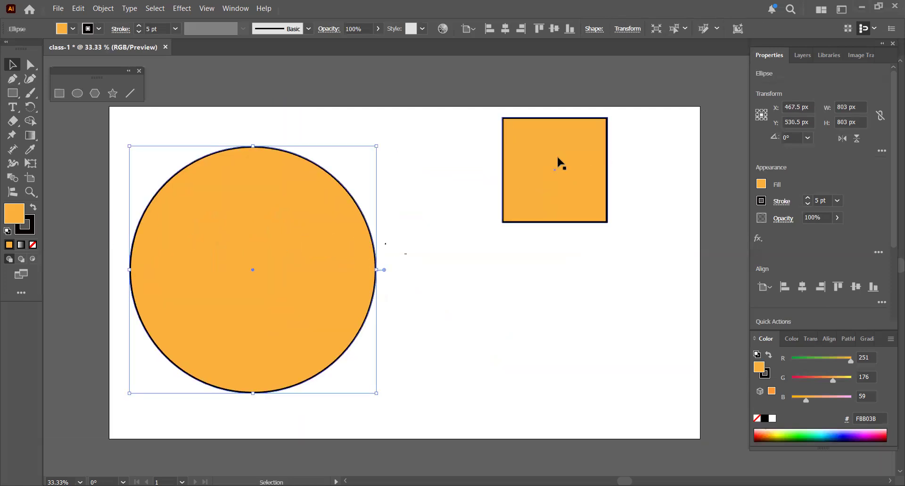
- Duplicate the square toward the artboard's lower-right corner and the circle toward its upper-right area
left_click_drag(564, 164, 658, 328)
left_click_drag(281, 206, 536, 204)
- Fill the square at the artboard's lower middle with dark blue (2C2CBF)
left_click(449, 318)
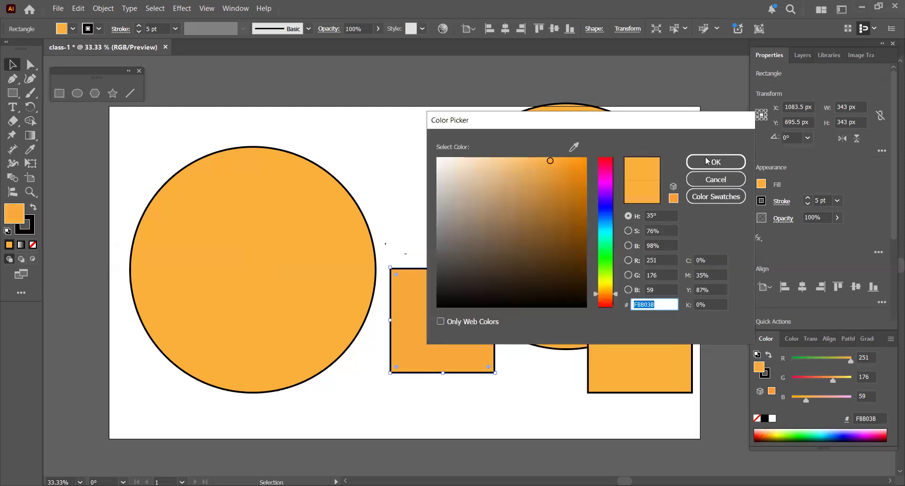
left_click(608, 207)
left_click(552, 194)
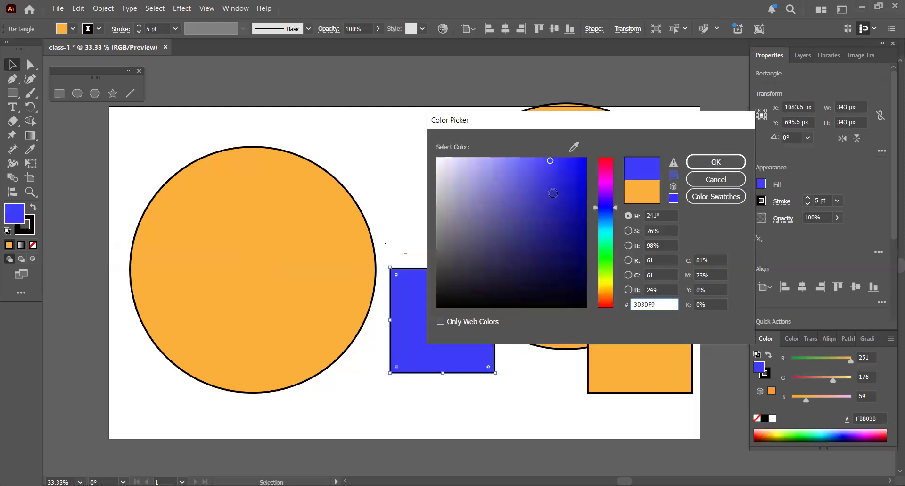
left_click(714, 166)
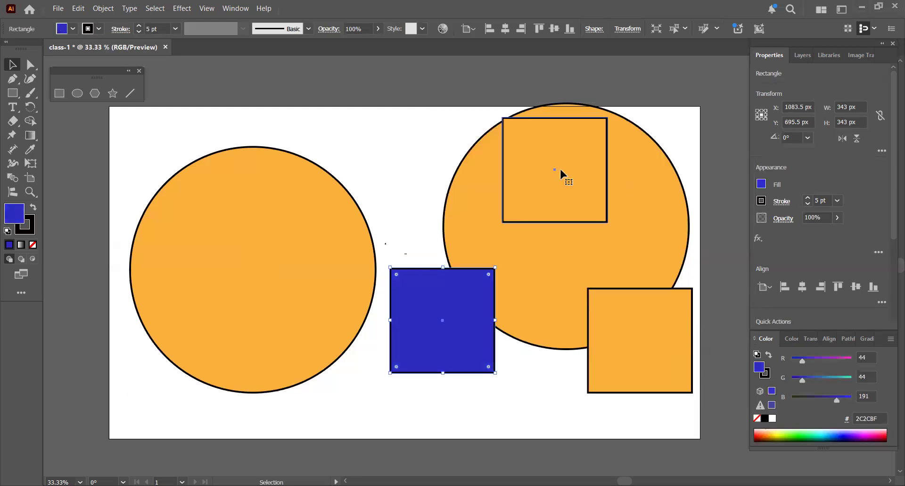
- Fill the square overlapping the upper part of the right-hand circle with the red swatch (ED1C24)
left_click(559, 167)
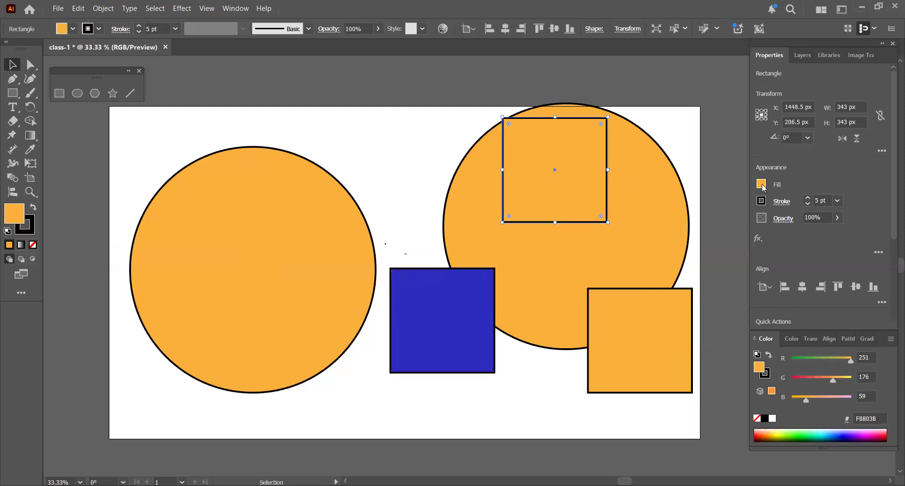
left_click(762, 183)
left_click(723, 226)
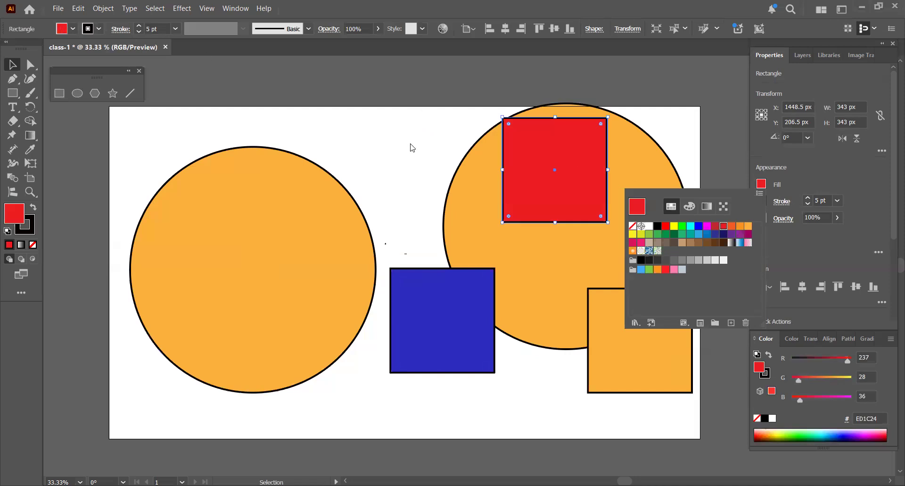
left_click(457, 151)
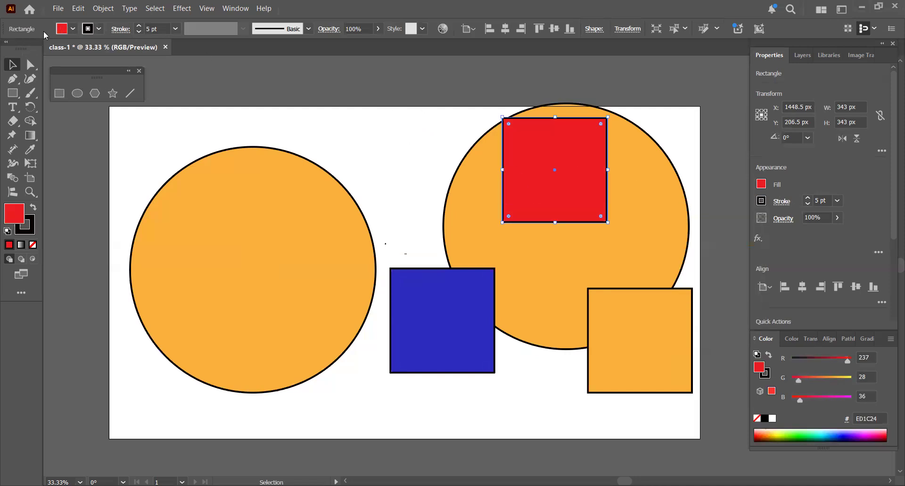
- Fill the large circle on the artboard's left side with the brown swatch (754C24)
left_click(217, 188)
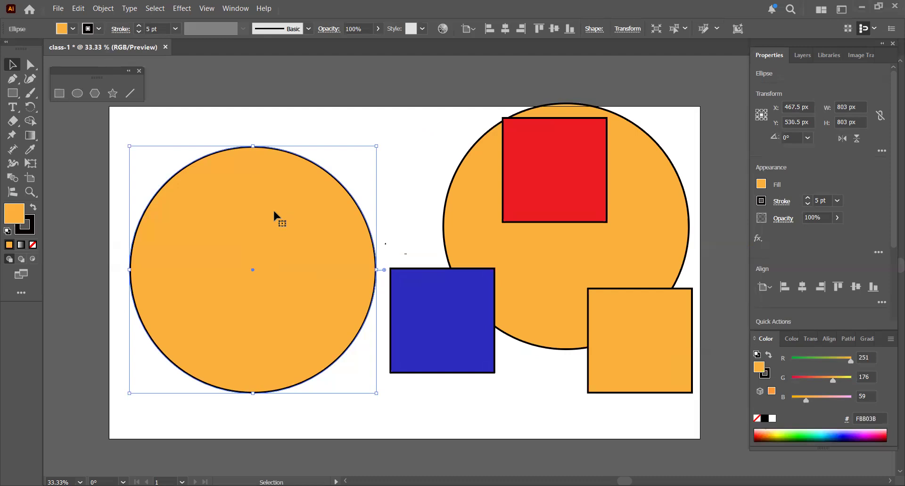
left_click(73, 29)
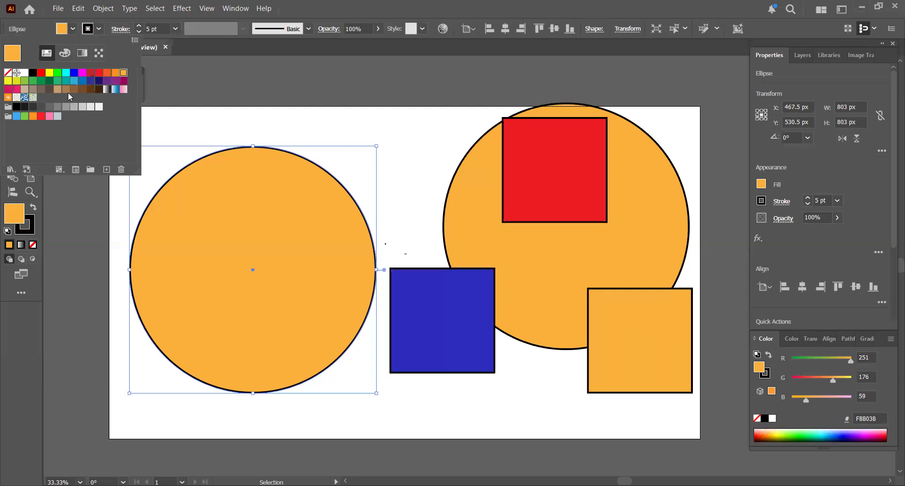
left_click(83, 89)
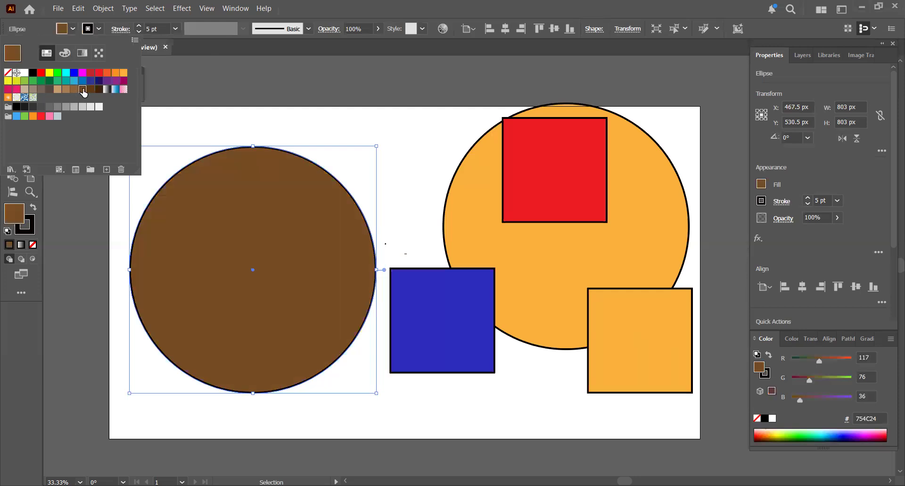
left_click(290, 78)
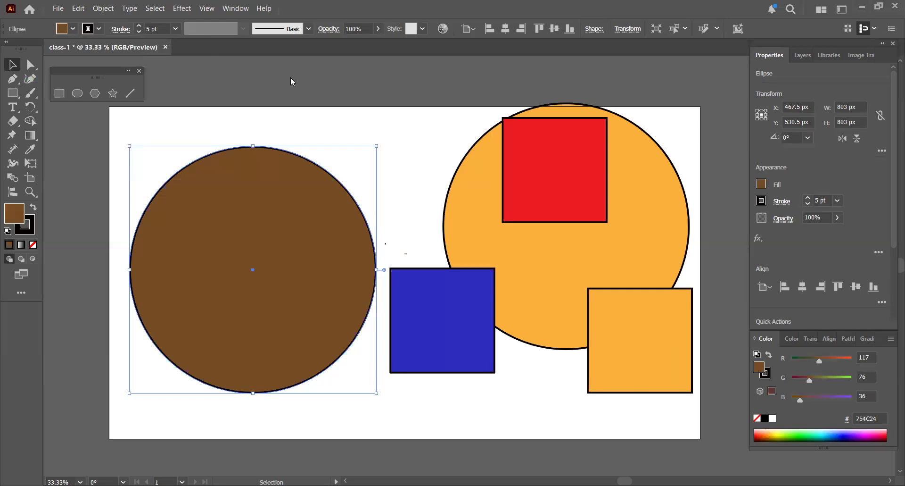